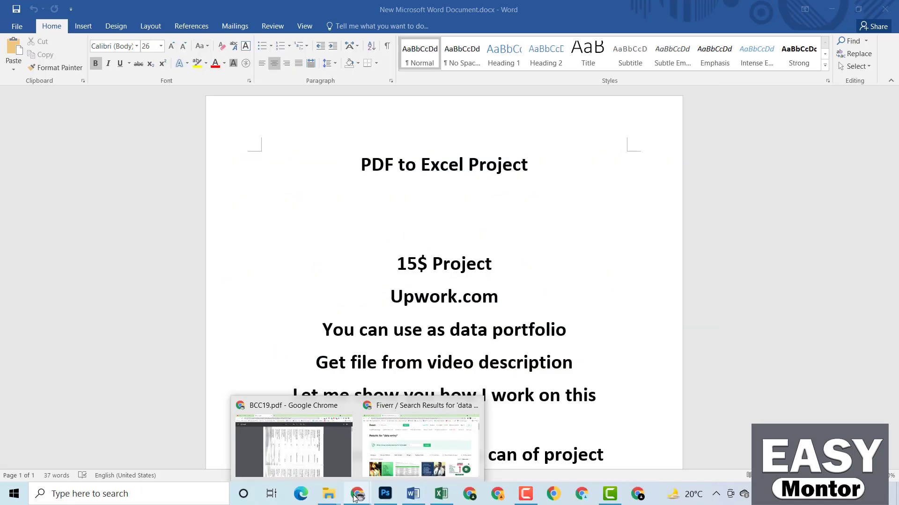
Switch from the Word project notes to Chrome's Fiverr search results for 'data entry'.
left_click(391, 452)
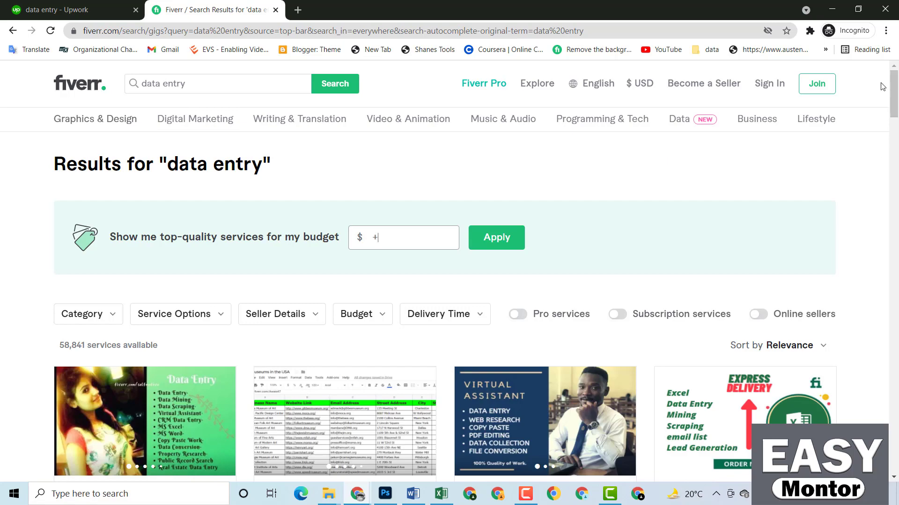
Browse the Fiverr 'data entry' gigs, then switch to Upwork's top data entry freelancers.
scroll(897, 105, "down", 1)
mouse_move(897, 105)
left_mouse_down()
mouse_move(897, 152)
mouse_move(897, 105)
left_mouse_up()
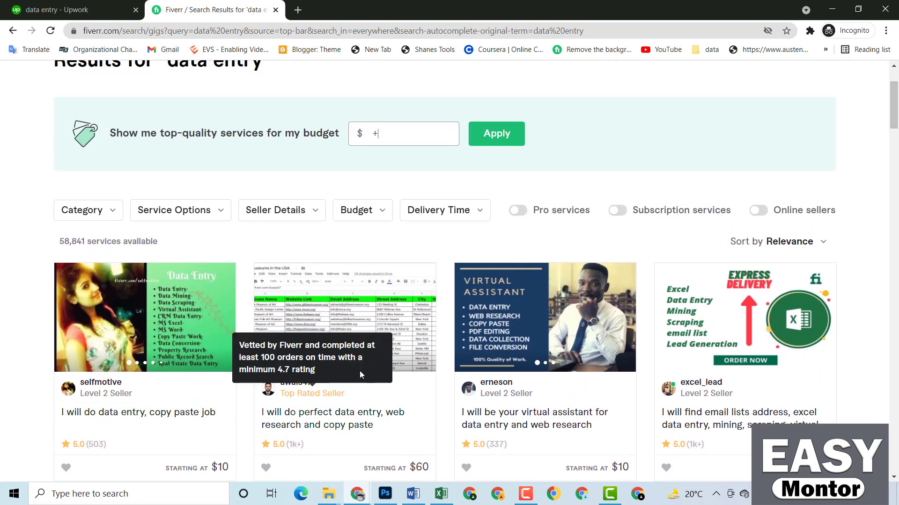
left_click(55, 5)
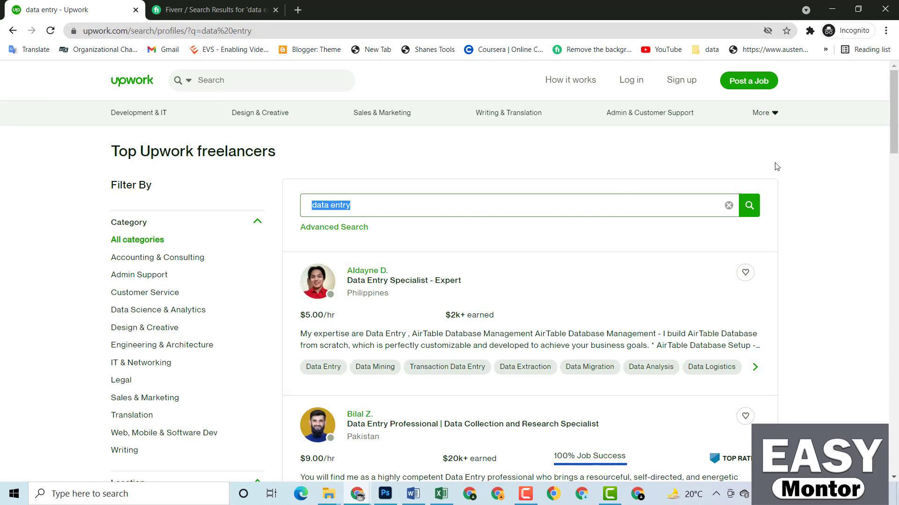
left_click_drag(896, 125, 897, 148)
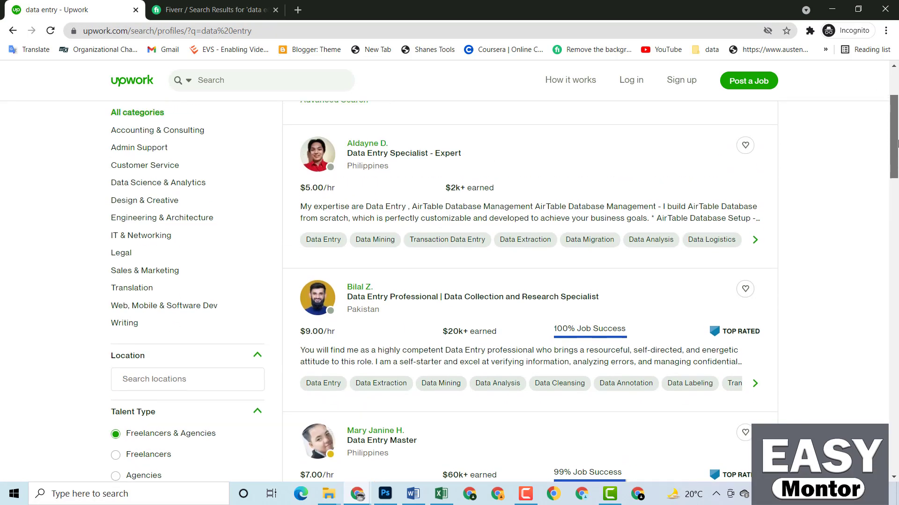
left_click(487, 189)
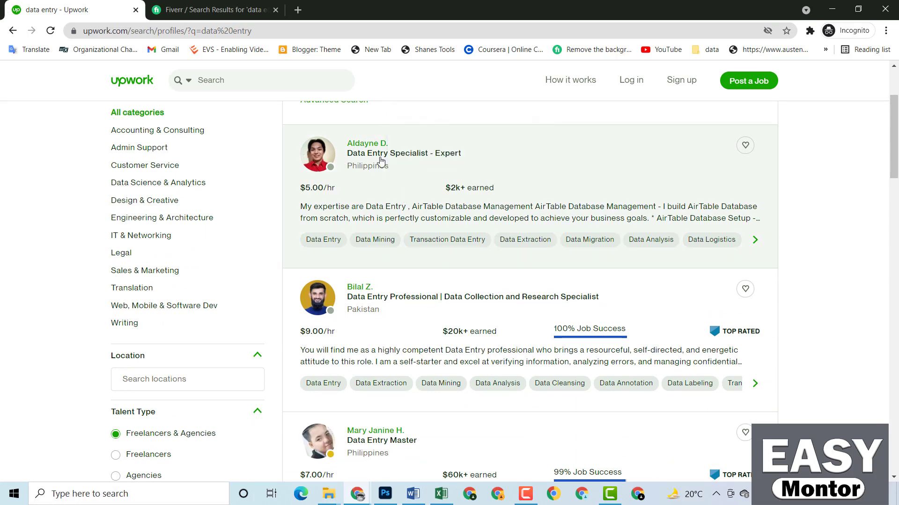
scroll(405, 327, "down", 6)
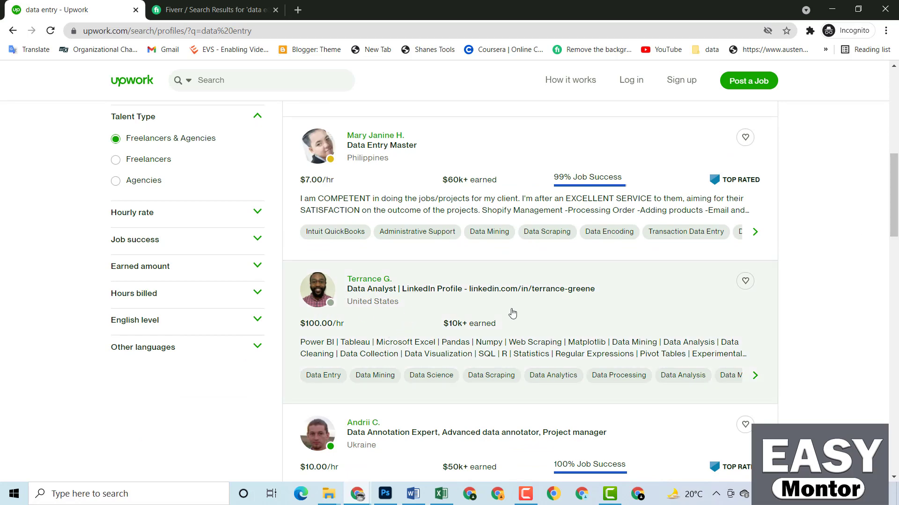
left_click_drag(894, 230, 897, 93)
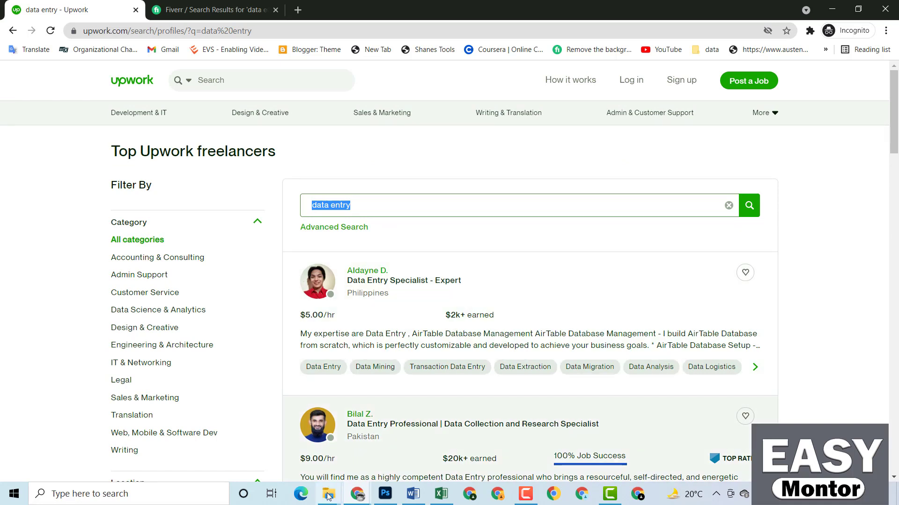
mouse_move(333, 498)
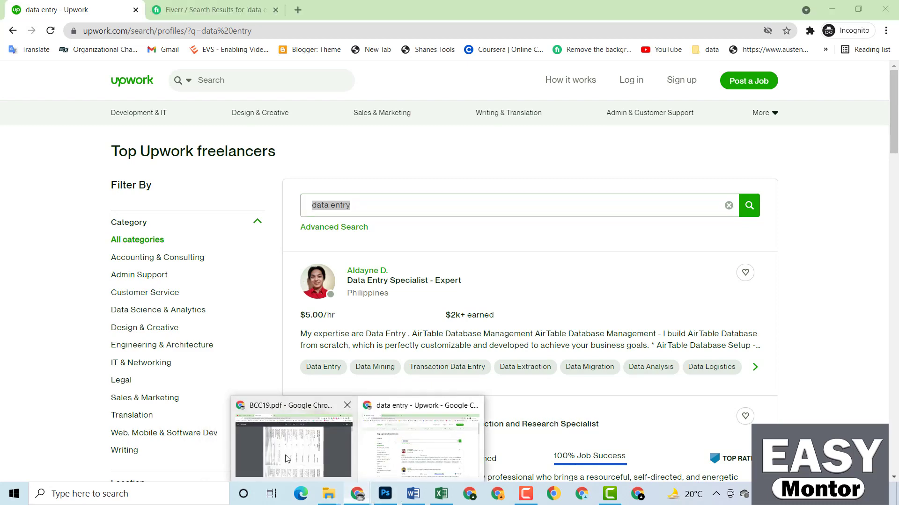
Bring up BCC19.pdf, rotate the scanned page upright and zoom it to 200%.
left_click(352, 445)
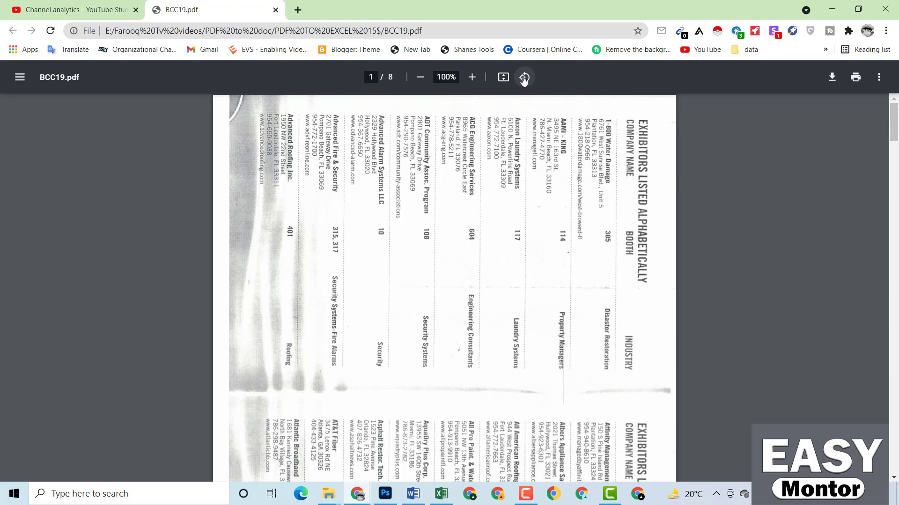
left_click(524, 78)
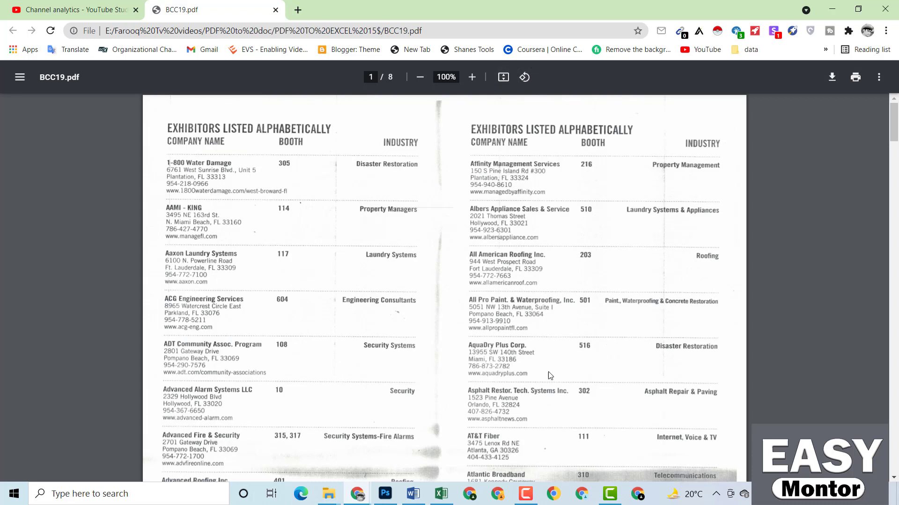
left_click(472, 79)
left_click(471, 85)
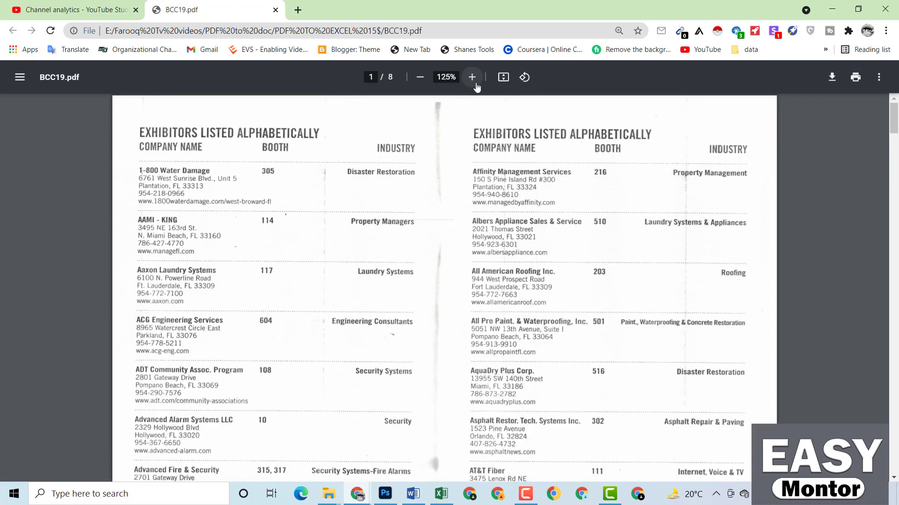
left_click(472, 79)
left_click(472, 80)
left_click(473, 79)
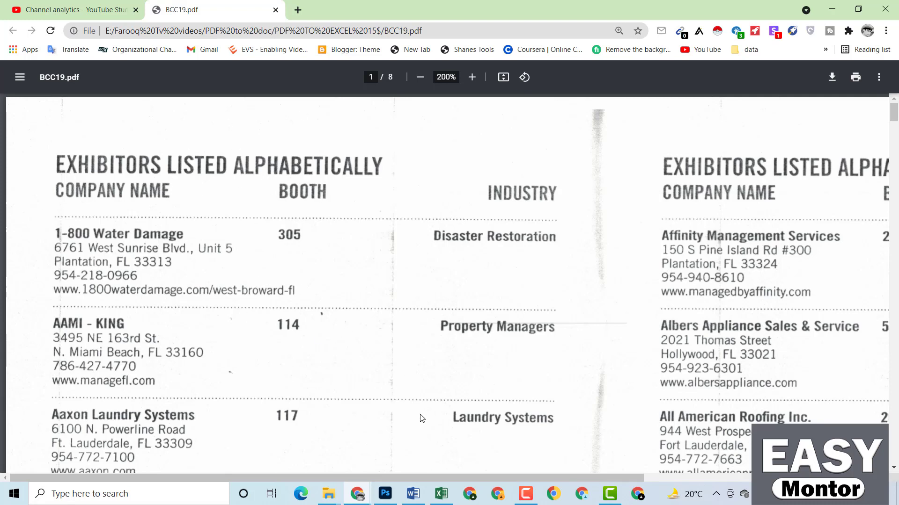
Place the BCC19_sample Excel window below the PDF's first exhibitor, with the Company–Email headers showing.
left_click(442, 495)
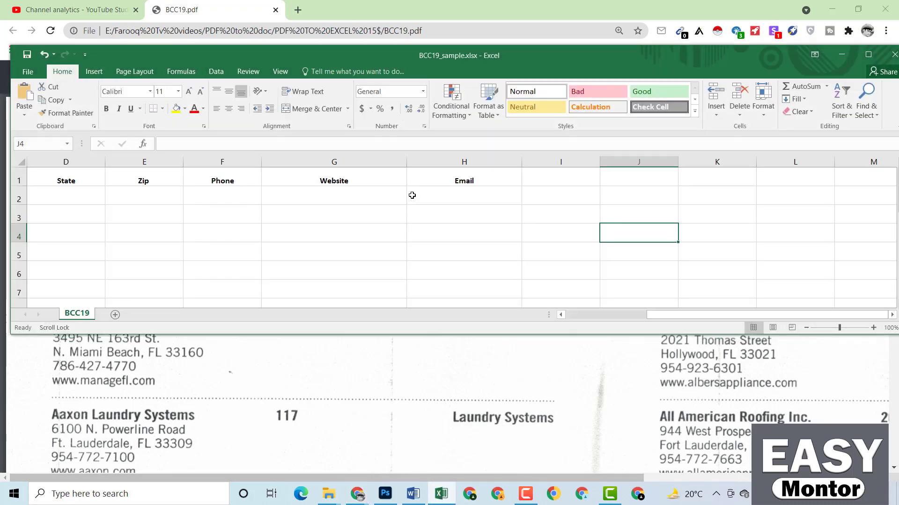
left_click_drag(370, 60, 408, 66)
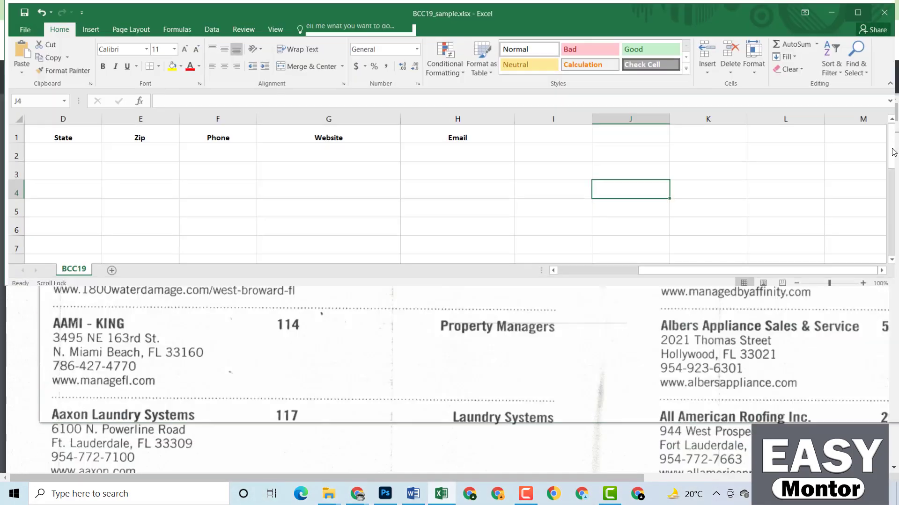
key("super+Up")
left_click_drag(655, 463, 513, 471)
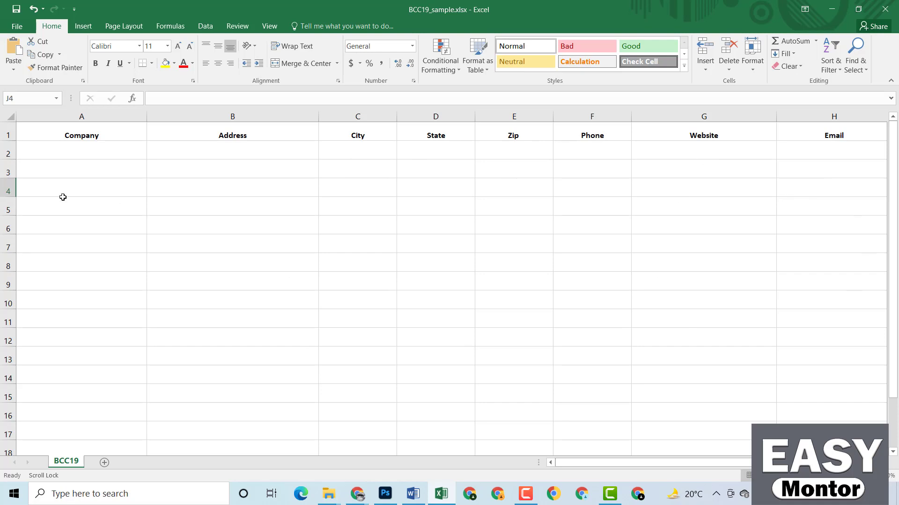
left_click(858, 9)
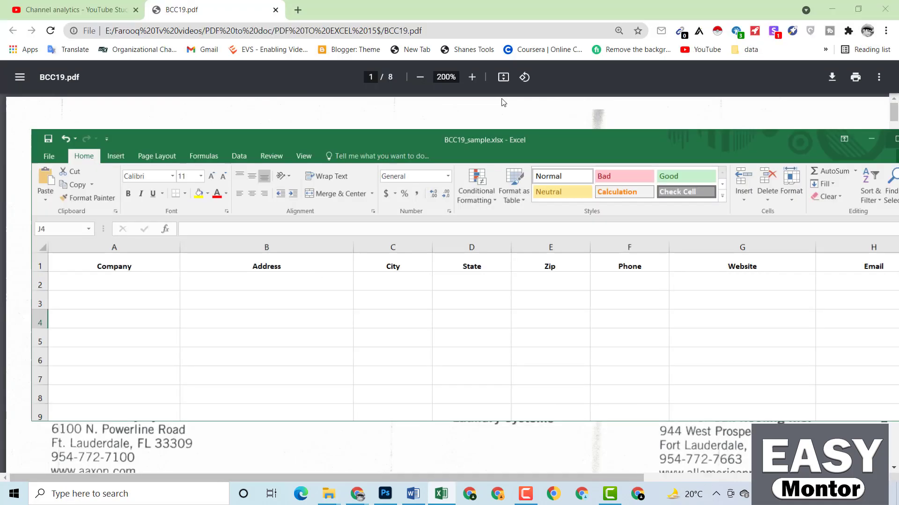
left_click_drag(319, 145, 200, 333)
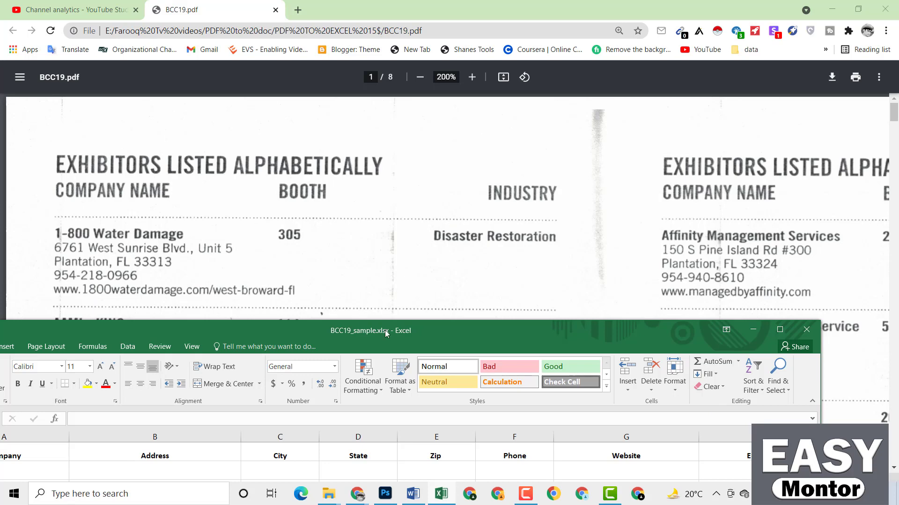
left_click_drag(420, 336, 464, 314)
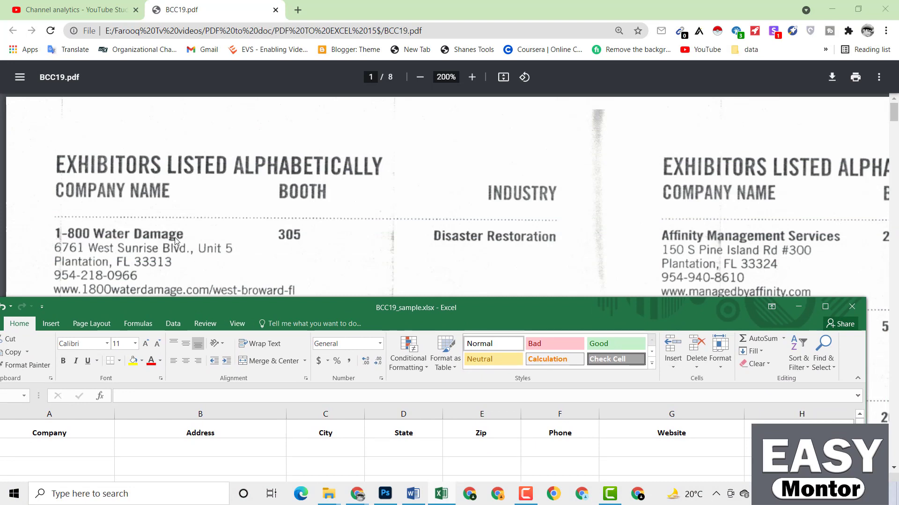
left_click_drag(177, 299, 253, 272)
Enter '1-800 Water Damage' in A2 and the exhibitor's street address in B2.
double_click(82, 422)
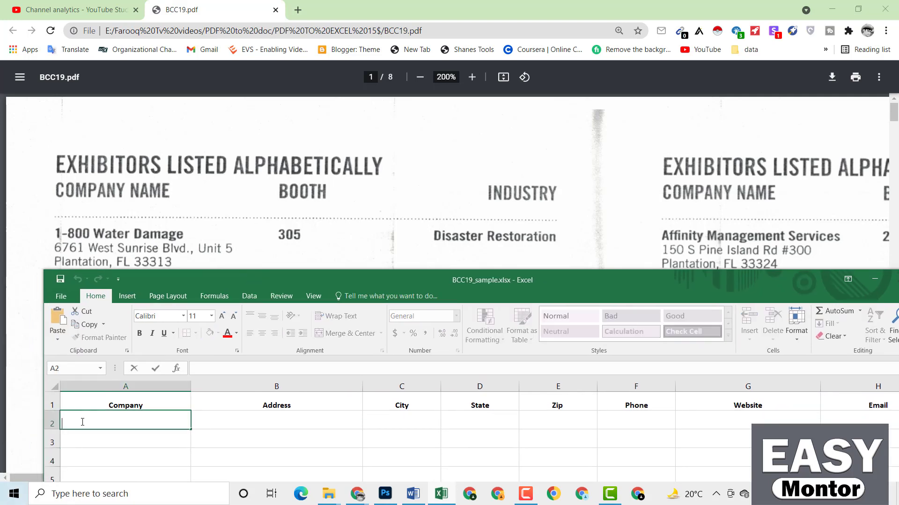
type("1-800 Water Damage")
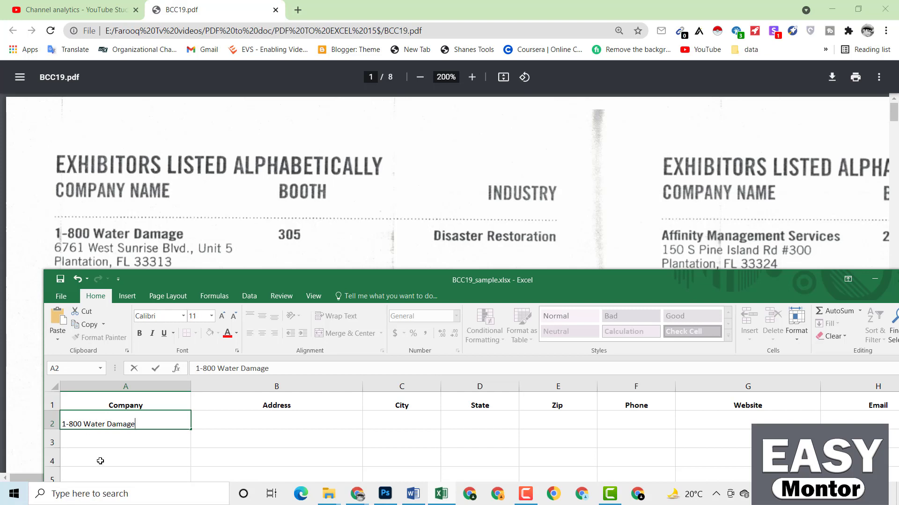
left_click(260, 422)
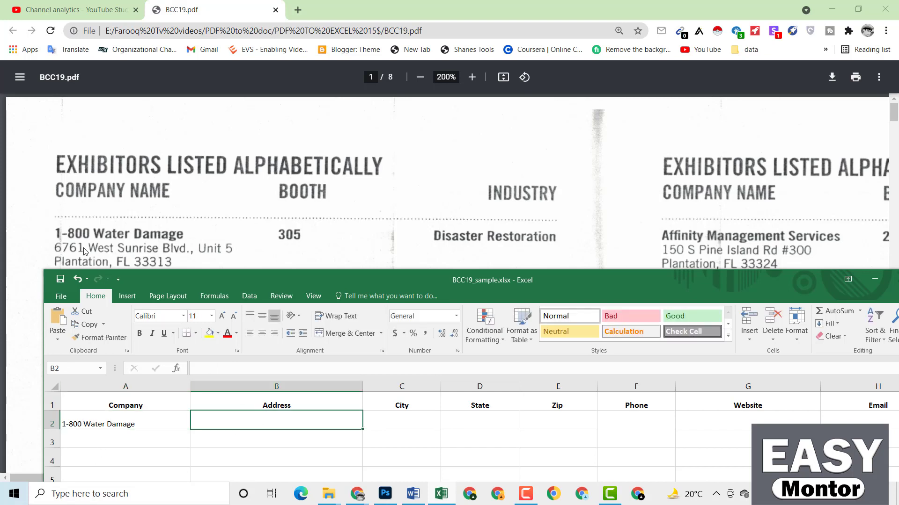
double_click(237, 424)
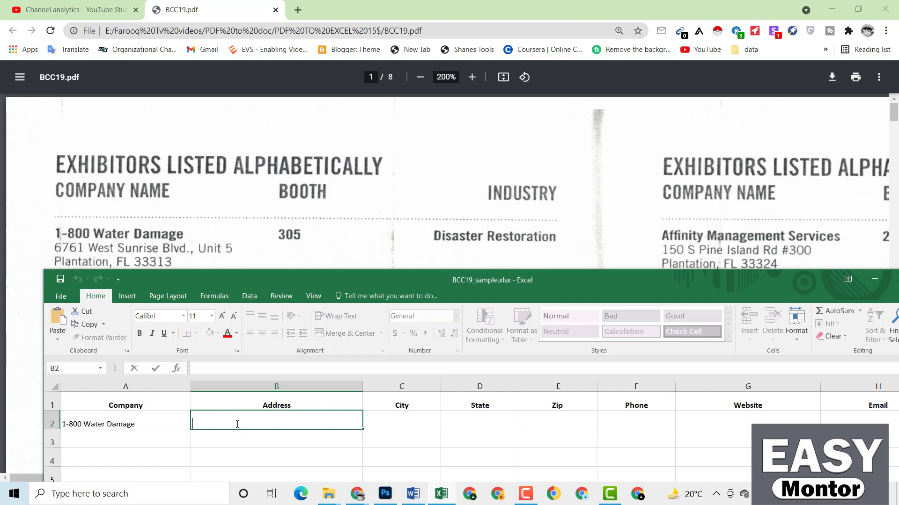
type("6761 West Sunrs")
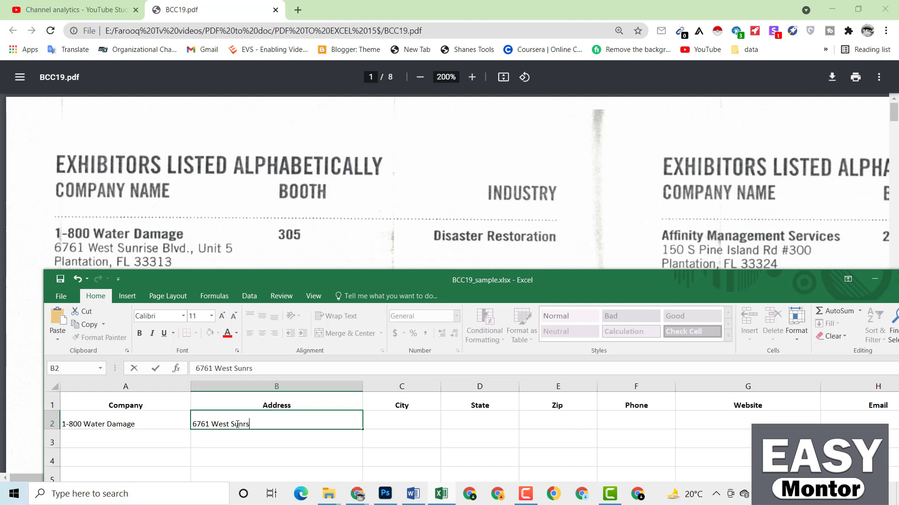
type("ie Blvd")
Fill C2 with Plantation, D2 with FL and E2 with zip 33313.
left_click_drag(234, 276, 160, 291)
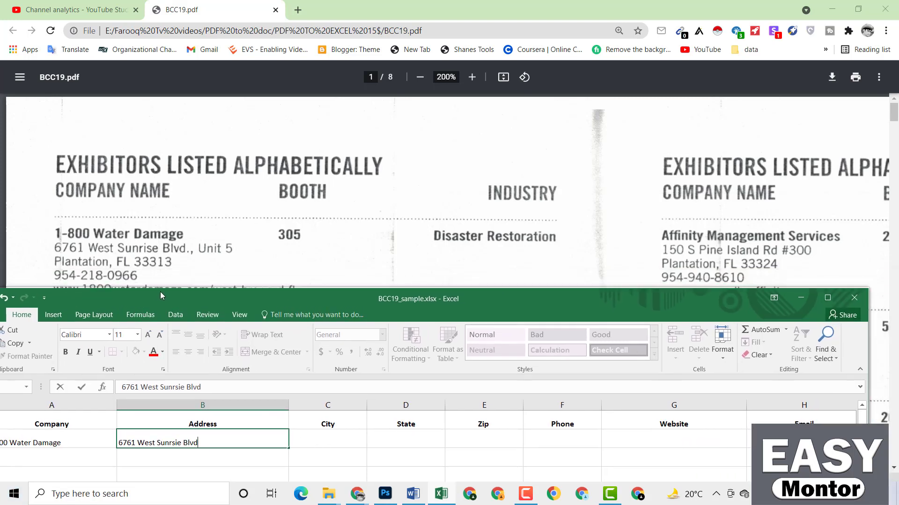
double_click(312, 442)
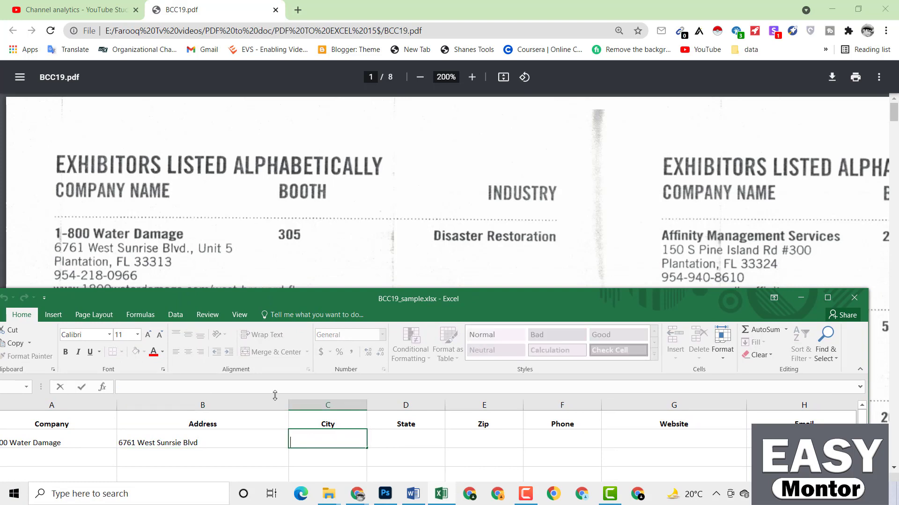
type("Plantation")
left_click(396, 441)
type("FL")
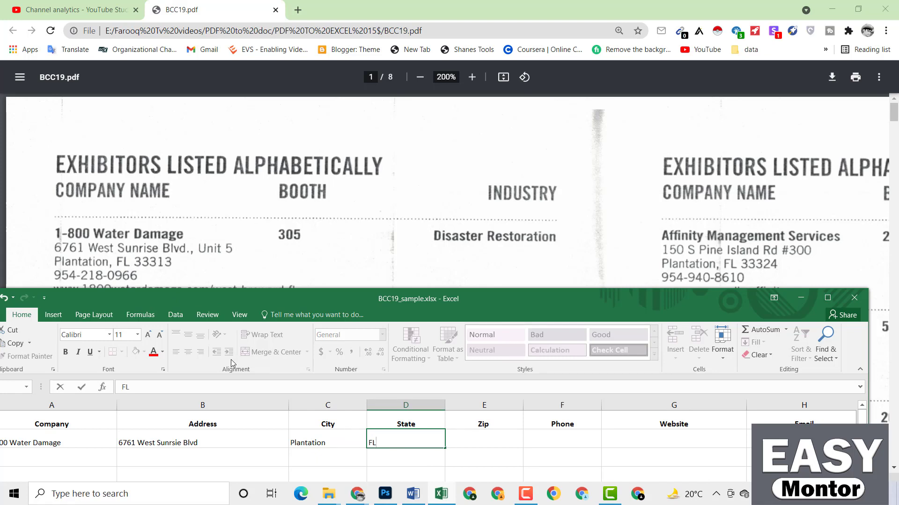
double_click(475, 444)
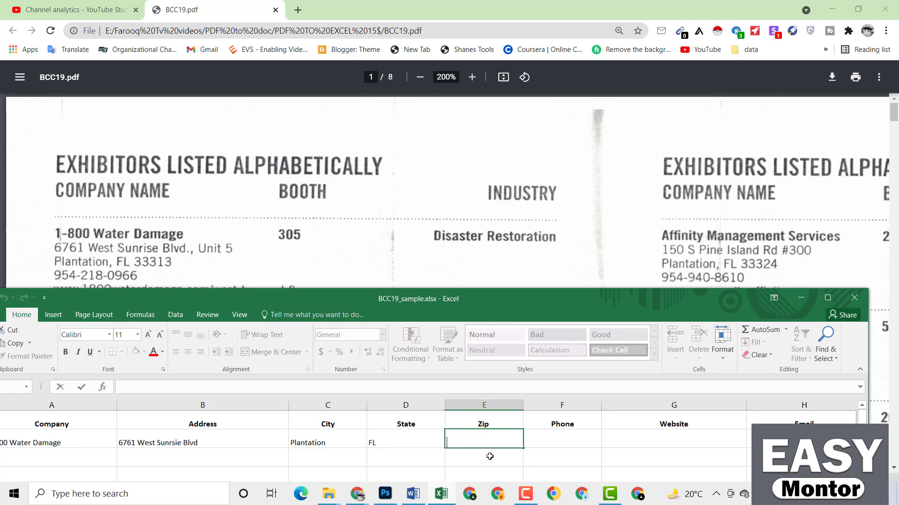
type("33313")
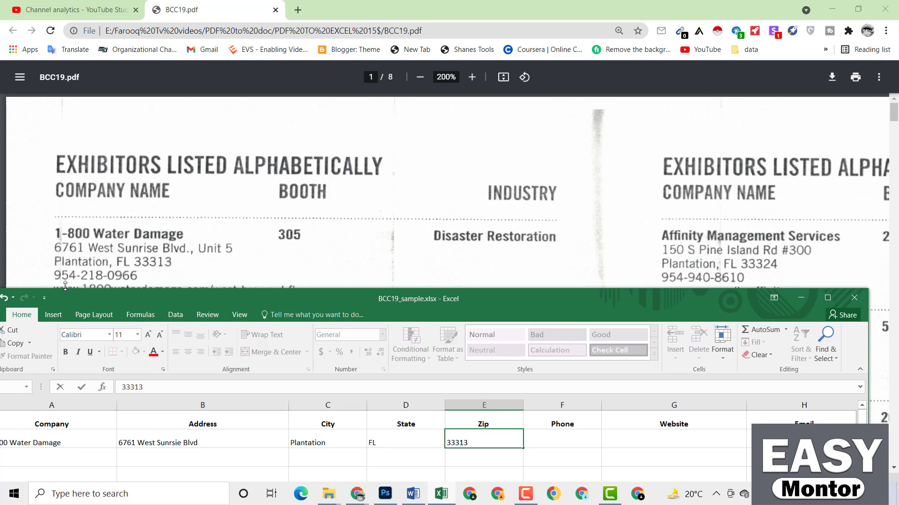
left_click_drag(484, 305, 425, 324)
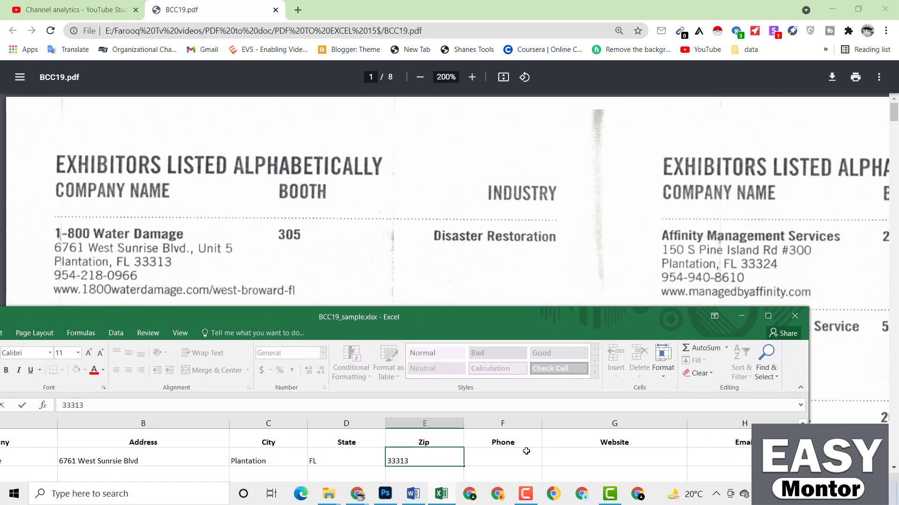
double_click(497, 462)
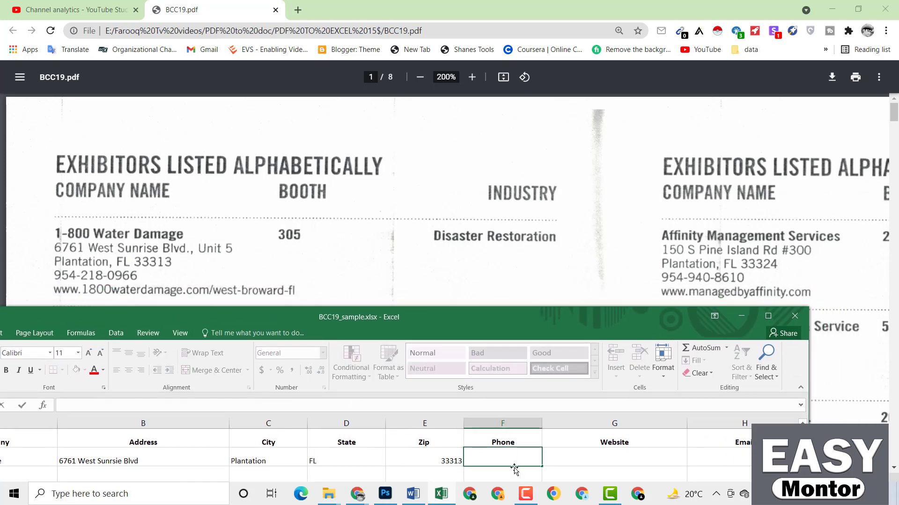
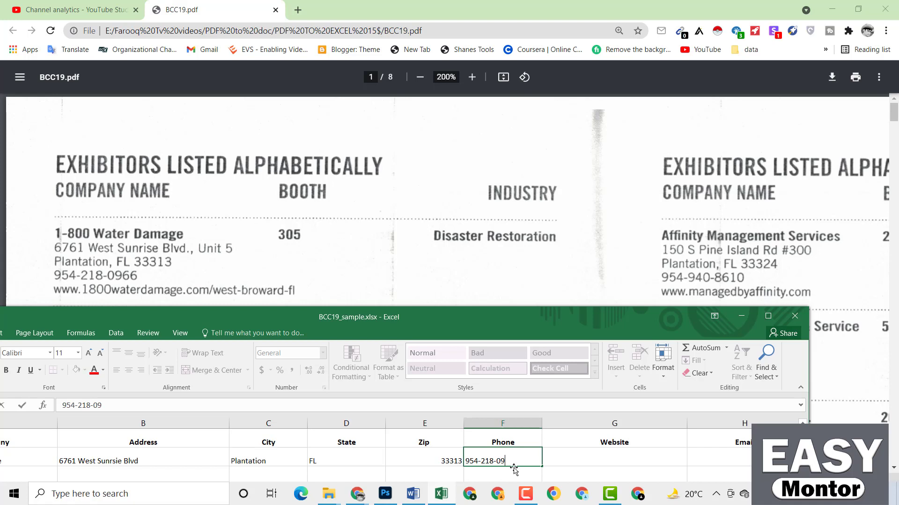
left_click(598, 459)
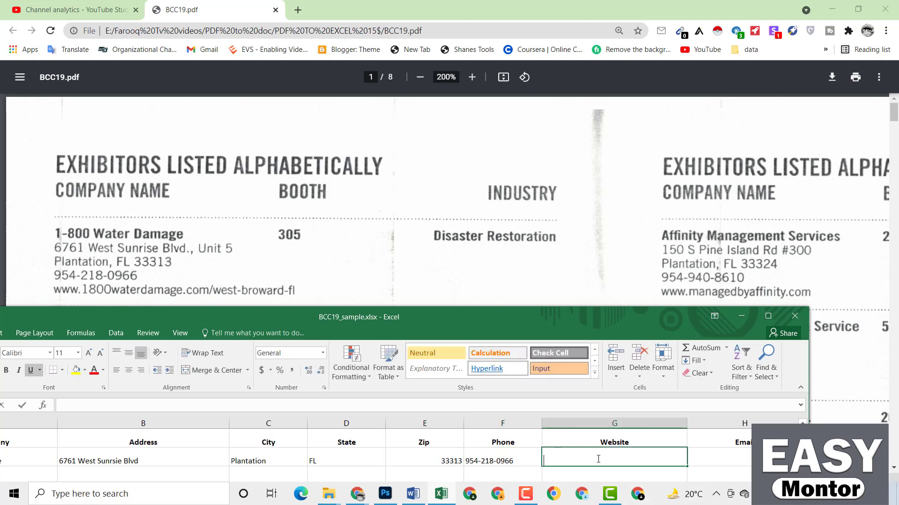
type("www")
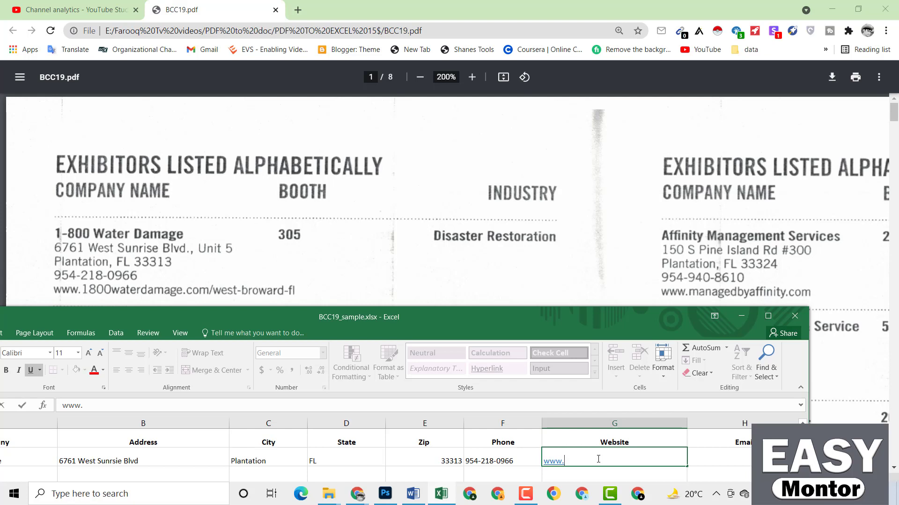
type(".1800waterda")
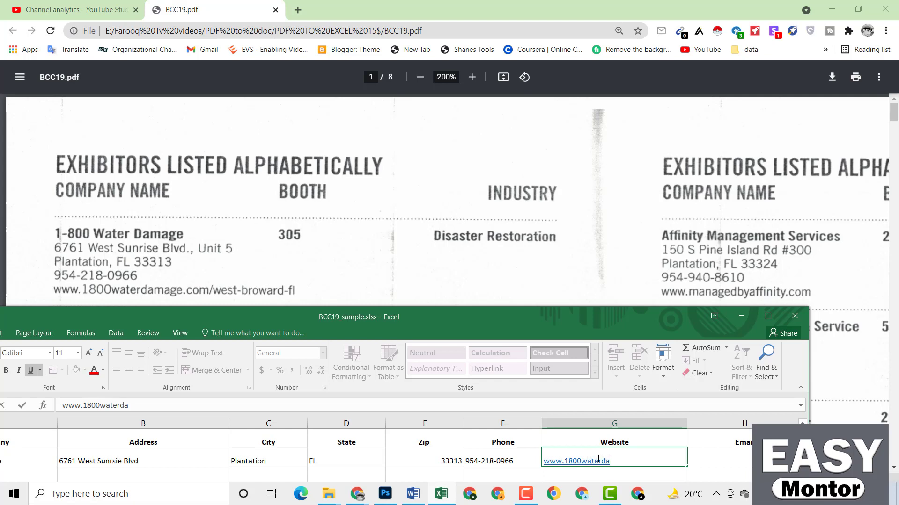
type("mage.com/west-")
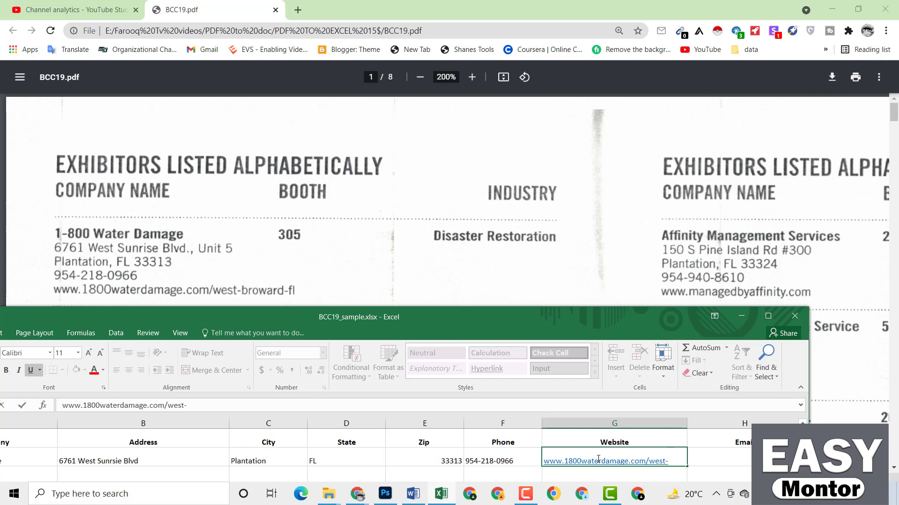
type("broward-fl")
Finish entering the website address and maximize the Excel workbook.
left_click(763, 322)
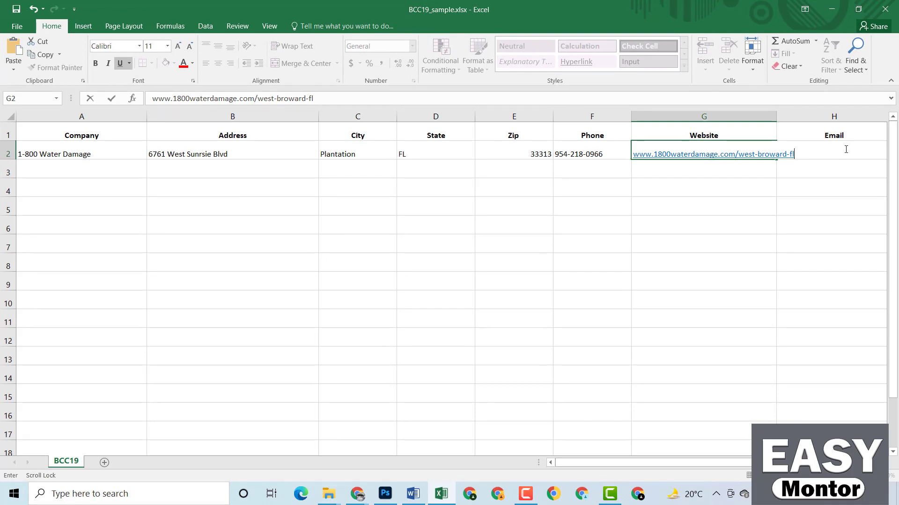
left_click(537, 304)
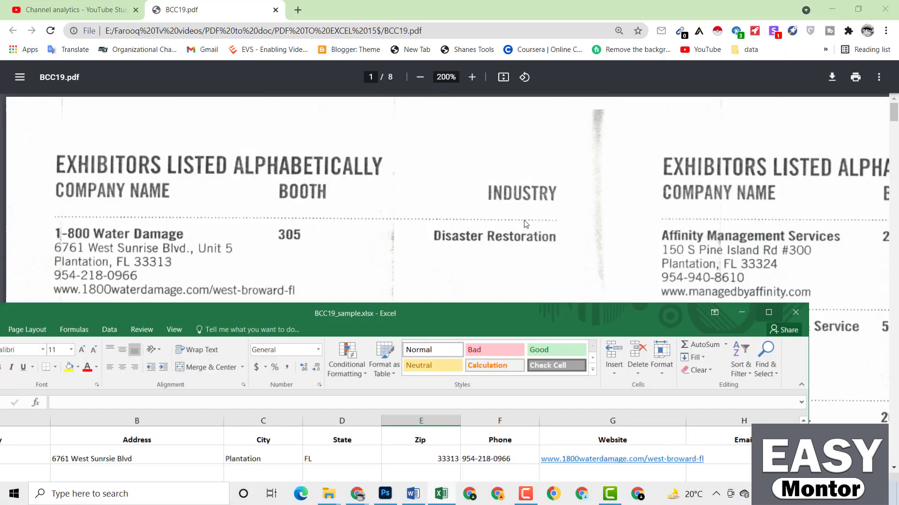
left_click(857, 9)
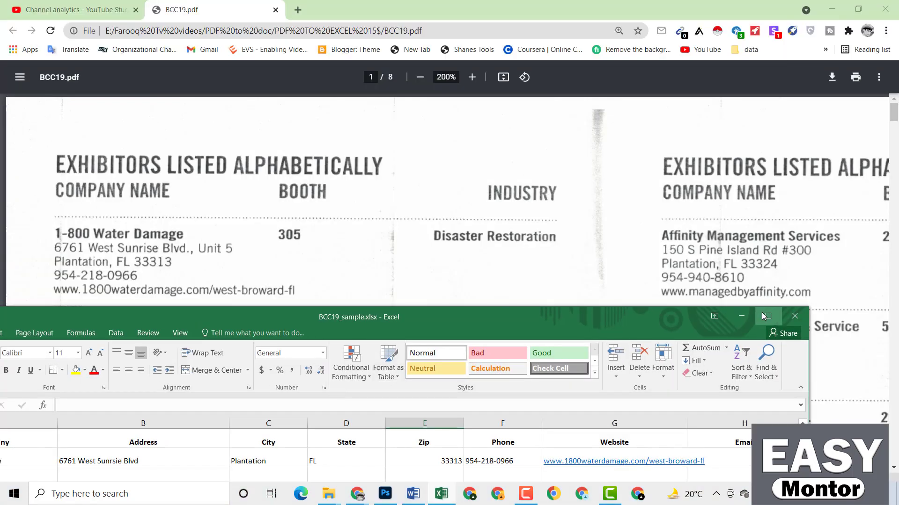
left_click(743, 316)
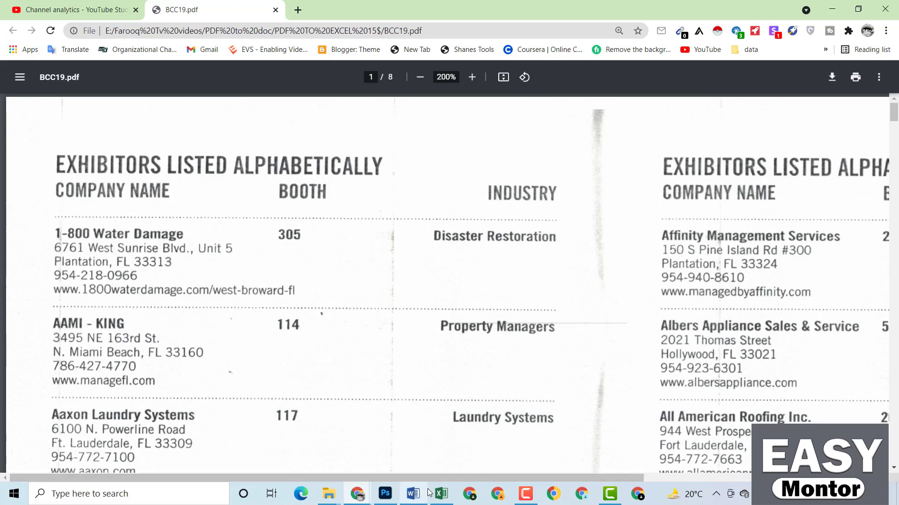
left_click(443, 500)
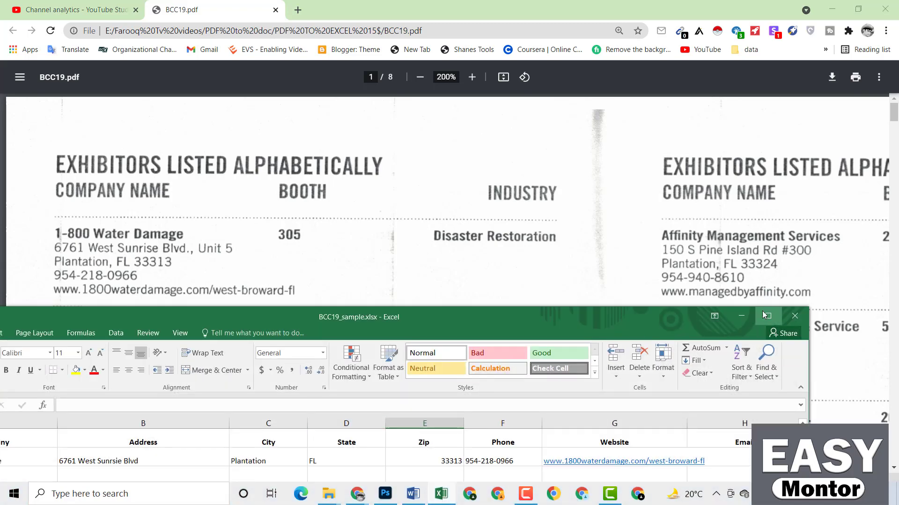
double_click(771, 322)
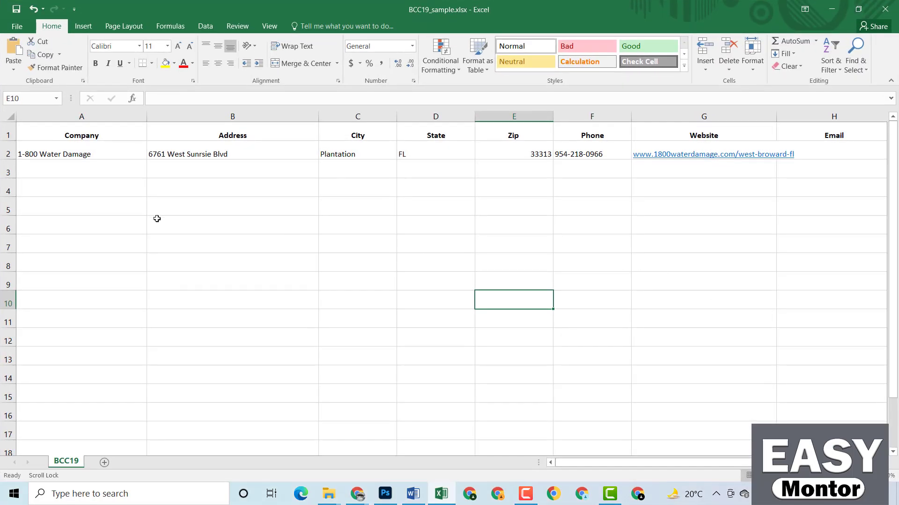
Copy the website address from G2 and open a new Chrome window.
right_click(668, 156)
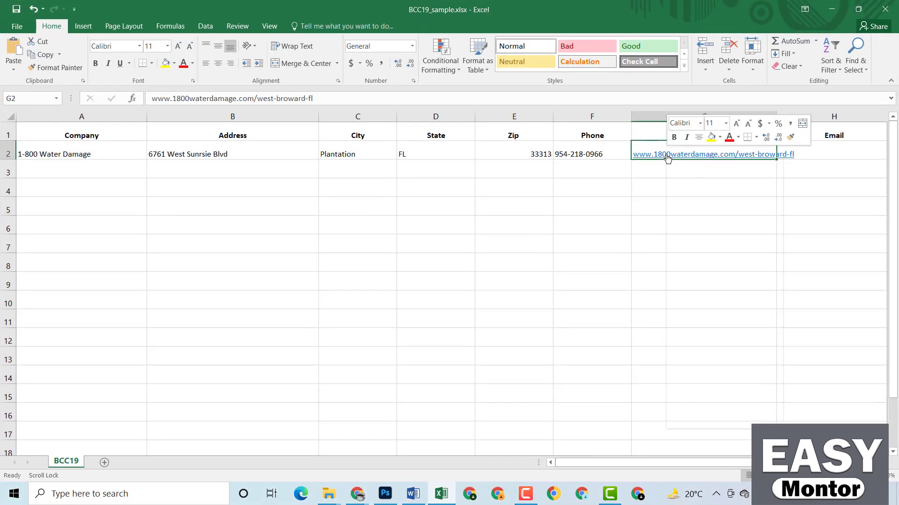
left_click(686, 177)
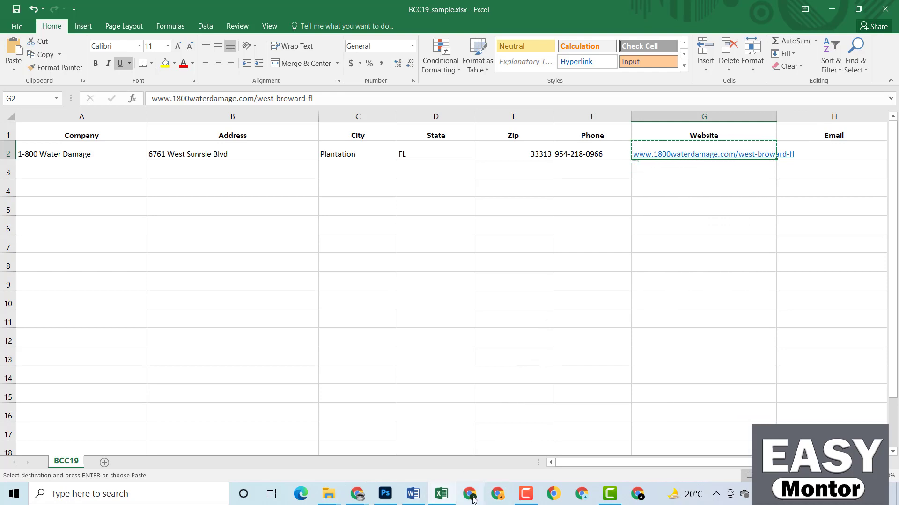
left_click(497, 495)
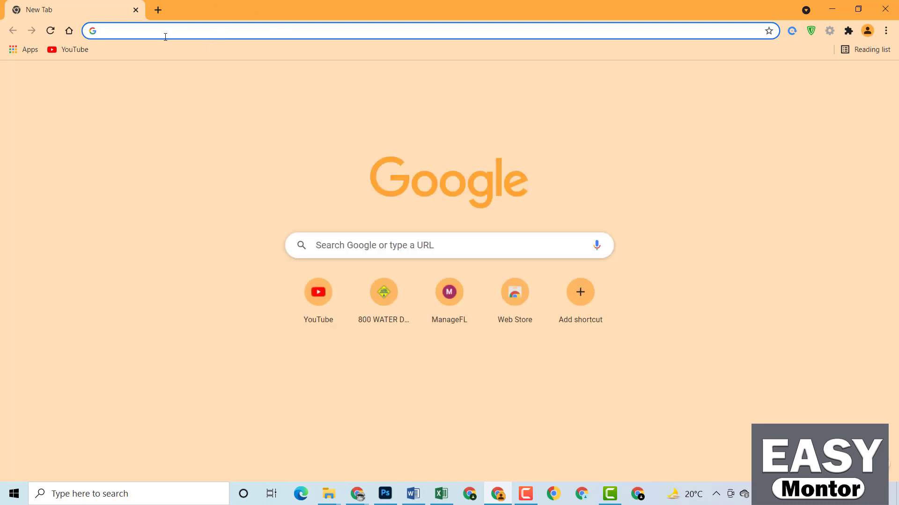
Load the copied West Broward URL and copy the contact e-mail from the page footer.
right_click(164, 34)
left_click(287, 124)
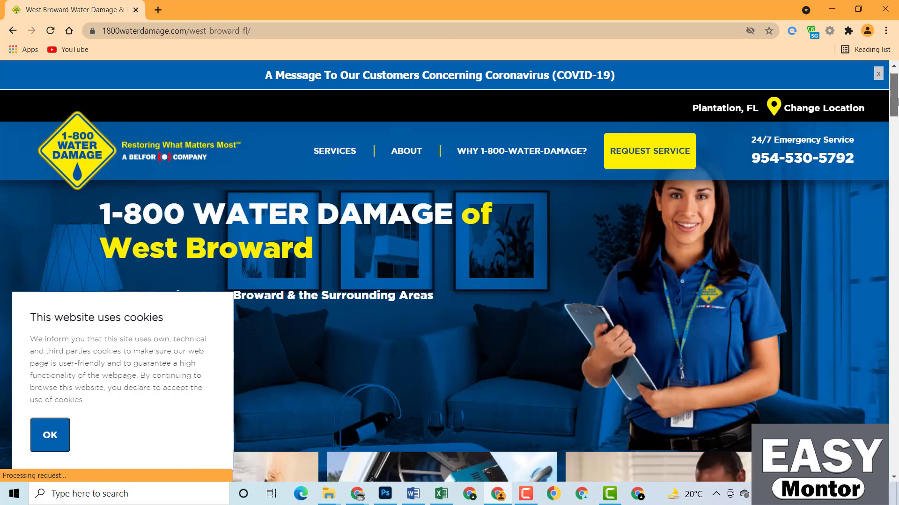
scroll(891, 297, "down", 10)
scroll(890, 298, "down", 10)
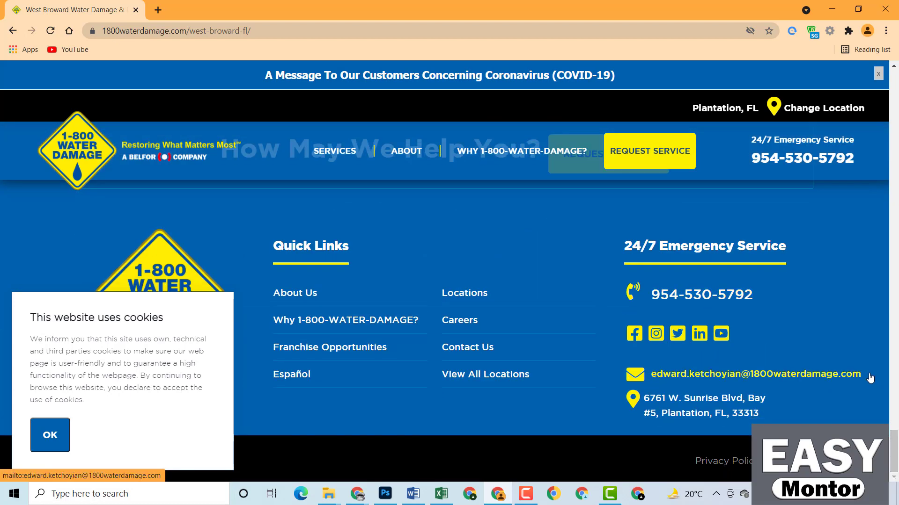
left_click_drag(863, 374, 653, 378)
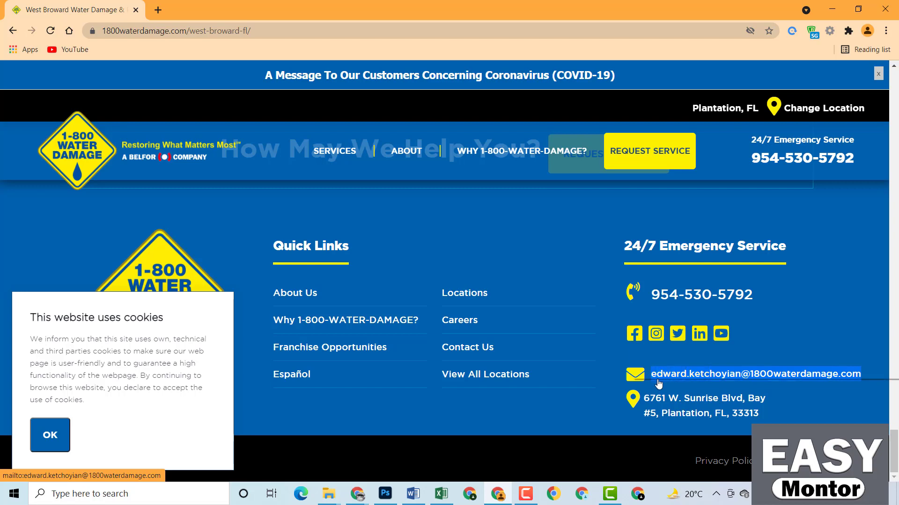
right_click(654, 379)
left_click(662, 293)
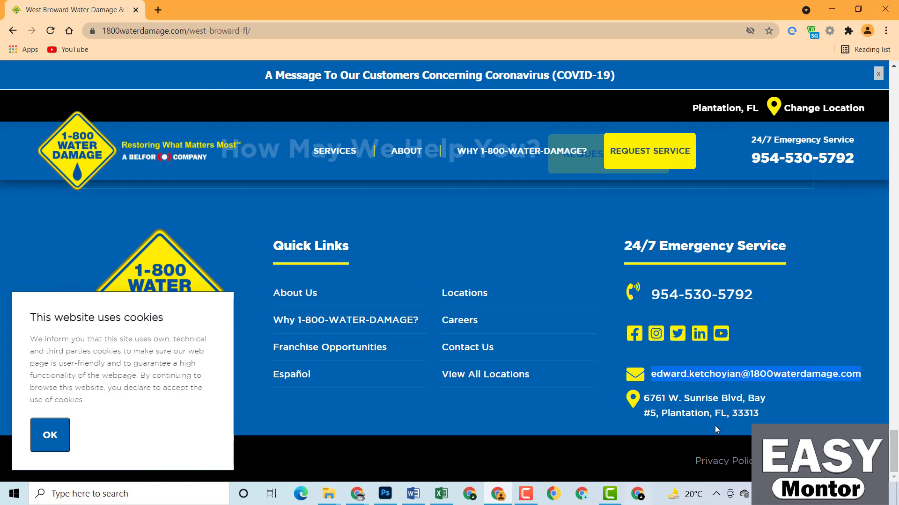
Paste the copied contact e-mail into Email cell H2 and scroll back toward column A.
left_click(441, 494)
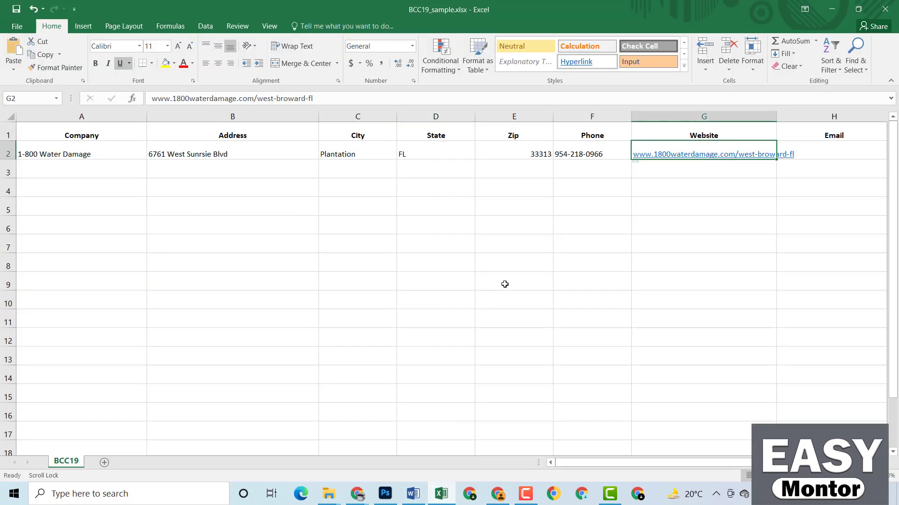
left_click(807, 150)
key("Right")
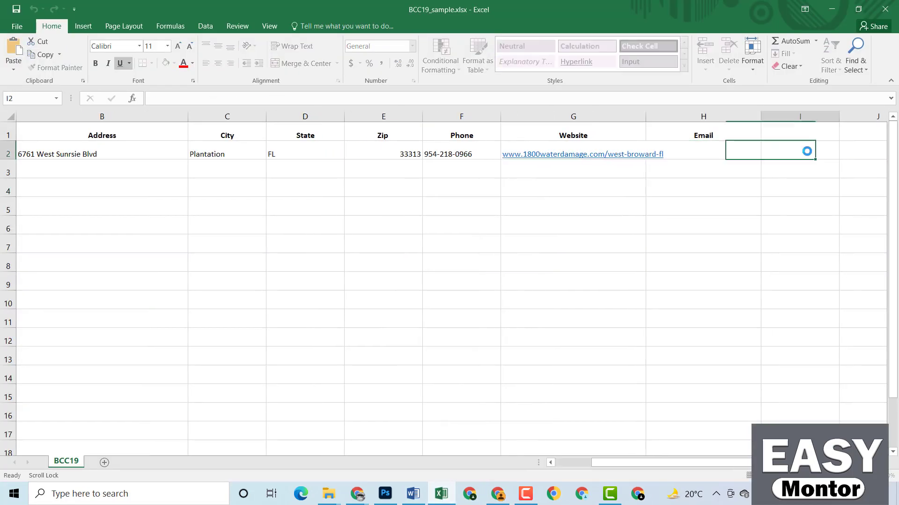
right_click(806, 151)
left_click(683, 168)
double_click(688, 155)
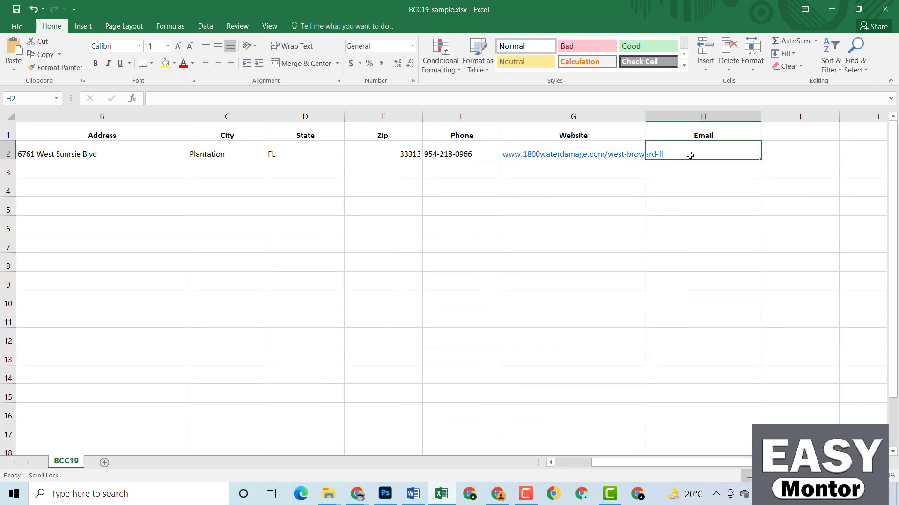
right_click(691, 156)
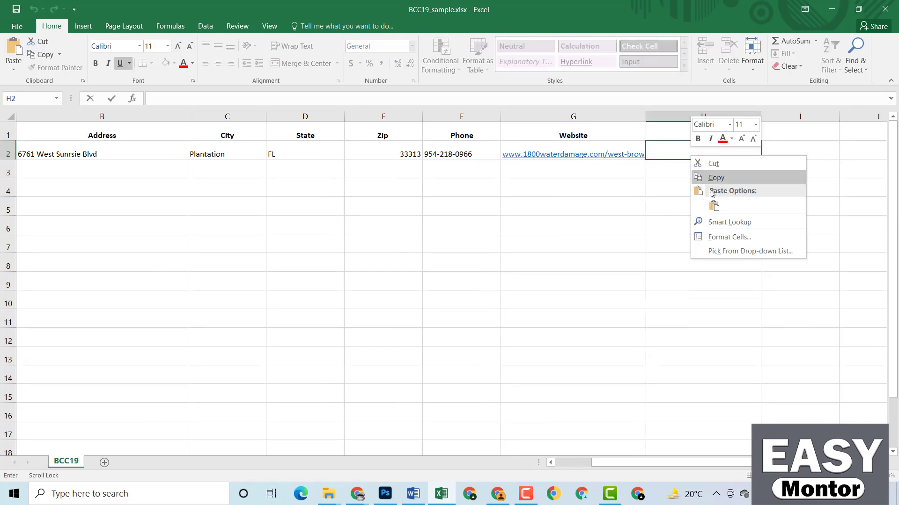
left_click(713, 207)
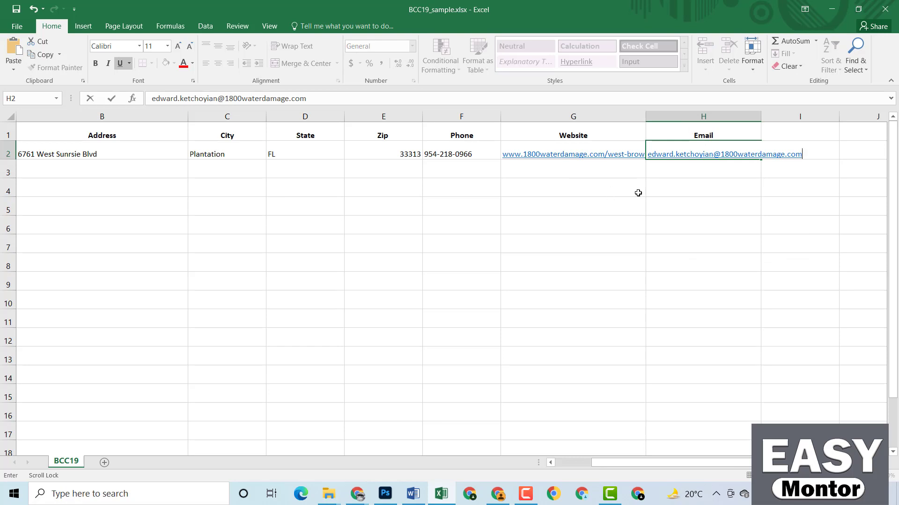
left_click_drag(642, 465, 532, 464)
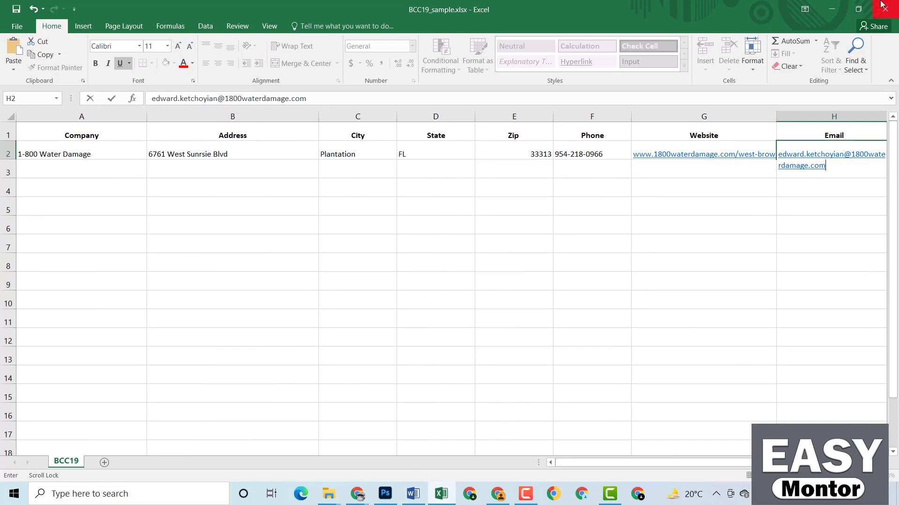
left_click(858, 10)
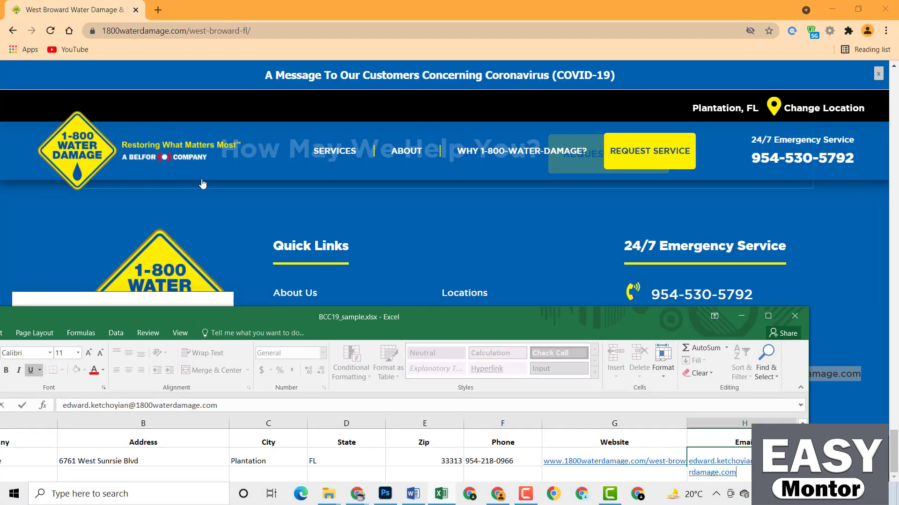
Switch to BCC19.pdf, rotate the page four quarter turns upright, and bring Excel over it.
left_click(357, 494)
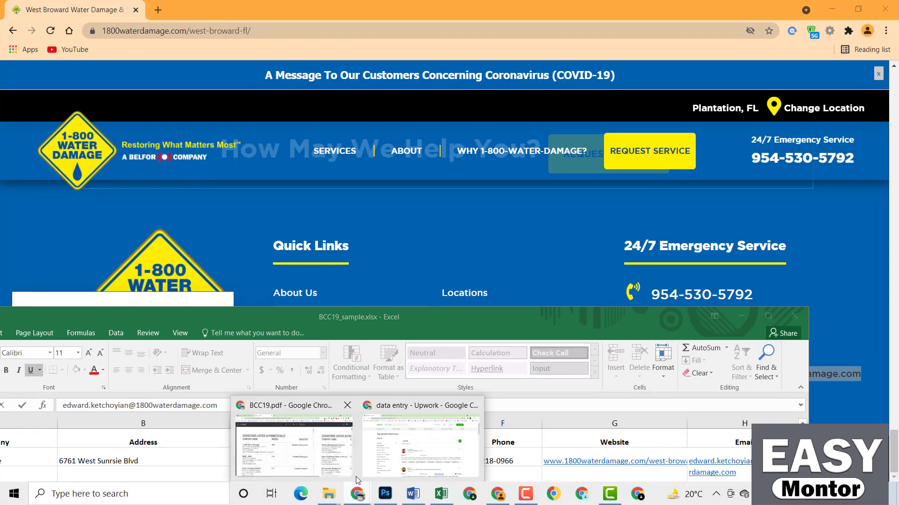
left_click(309, 455)
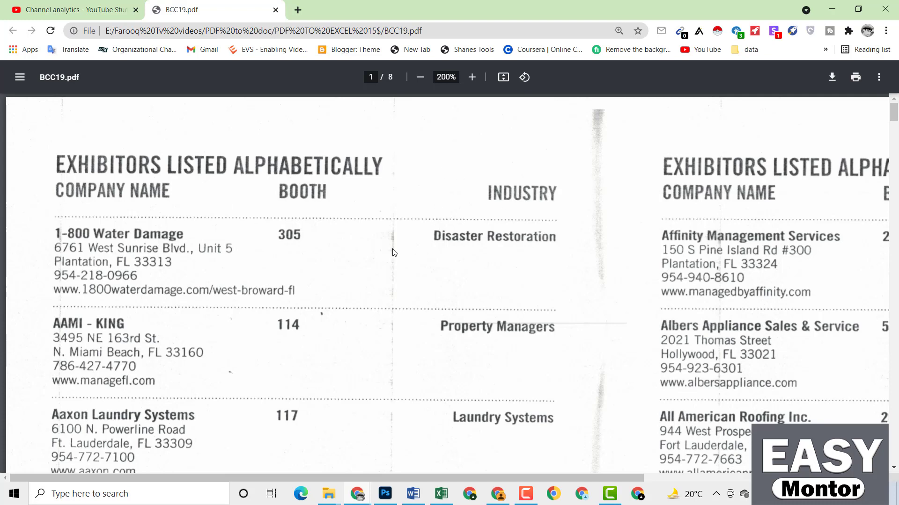
left_click(524, 78)
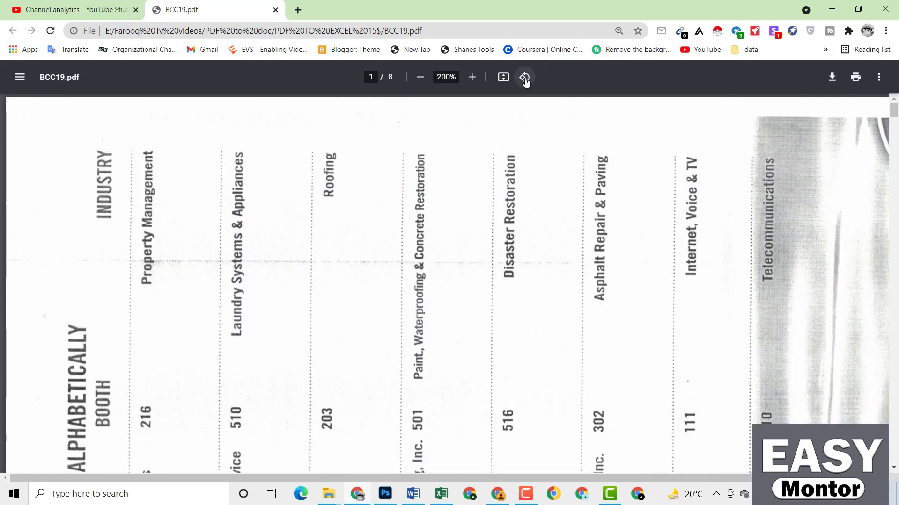
left_click(525, 79)
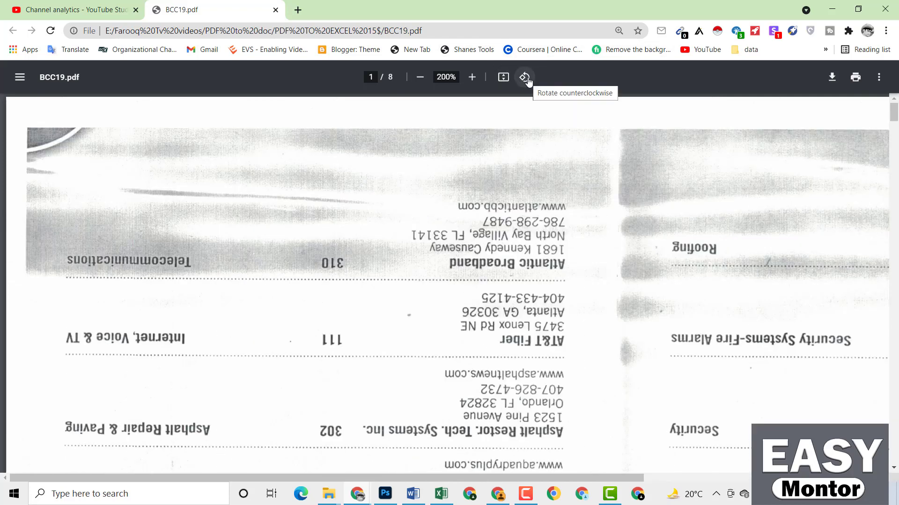
left_click(525, 79)
left_click(526, 79)
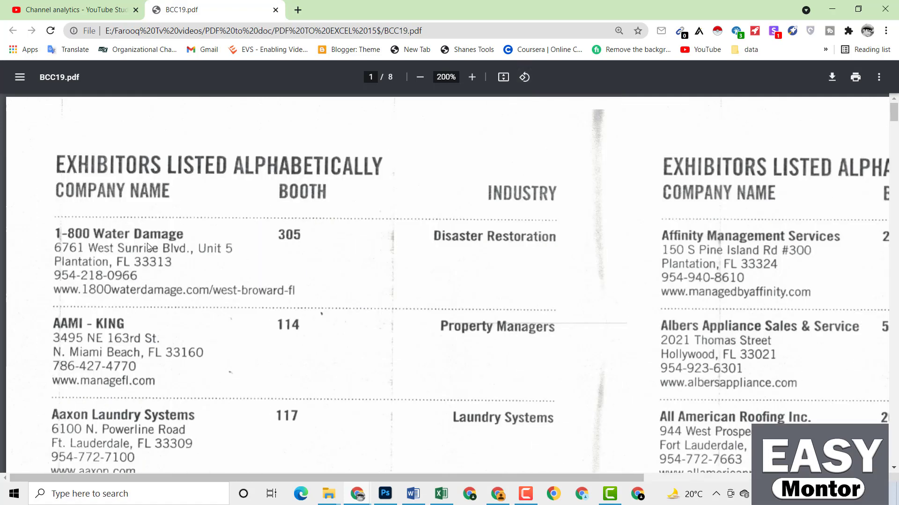
left_click(444, 494)
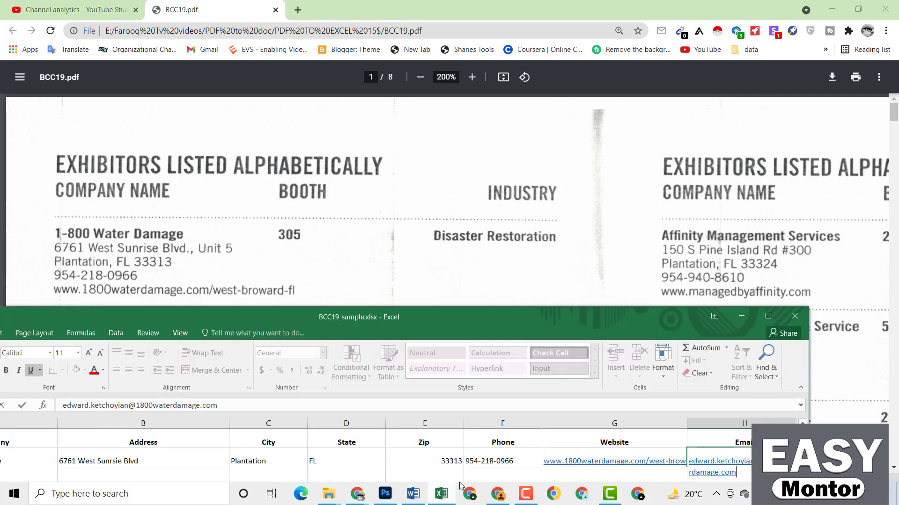
left_click_drag(388, 330, 495, 222)
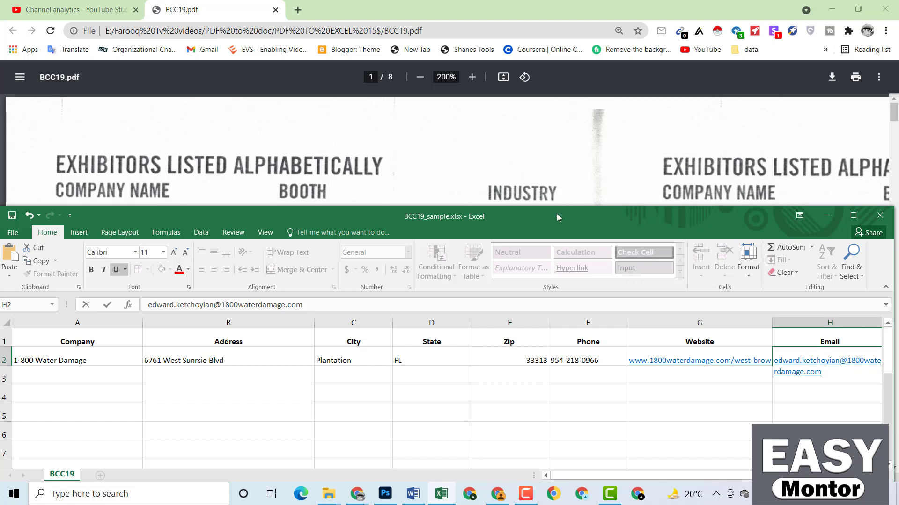
left_click_drag(491, 221, 526, 169)
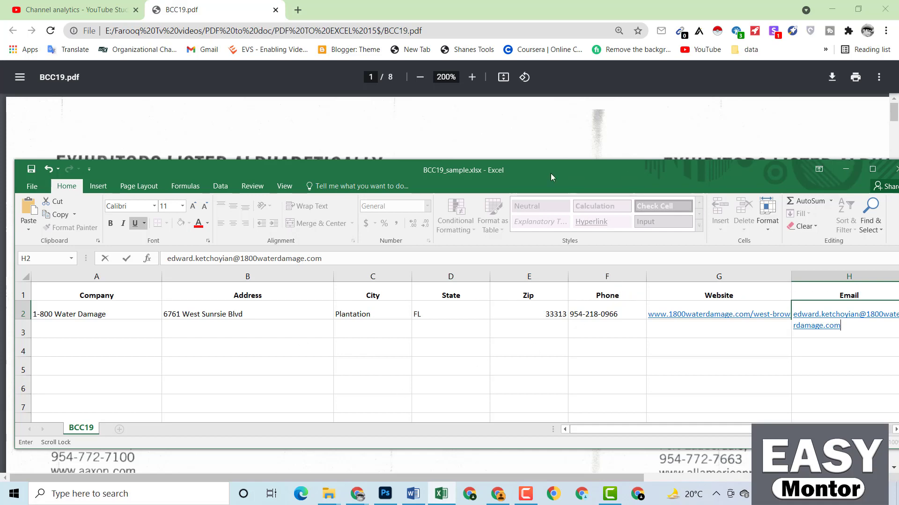
left_click_drag(551, 173, 496, 348)
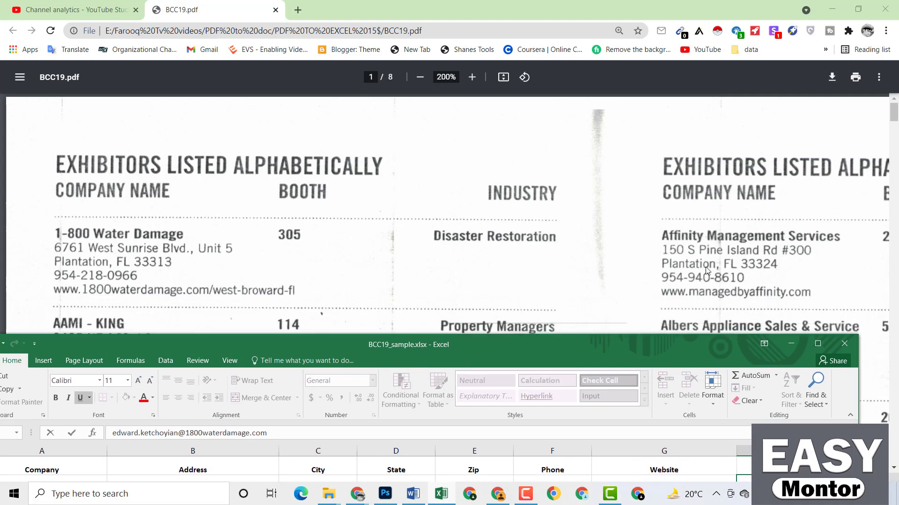
Scroll the PDF right to the next exhibitor column.
left_click(661, 236)
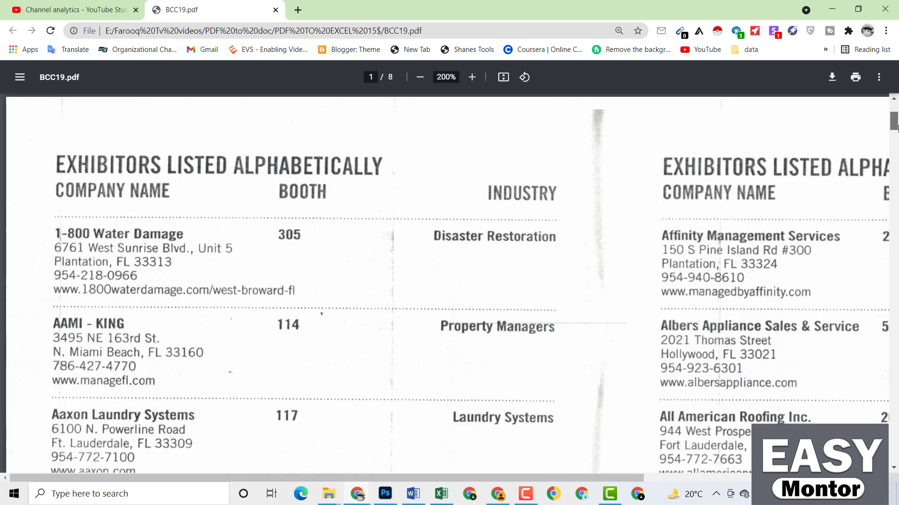
scroll(335, 257, "down", 4)
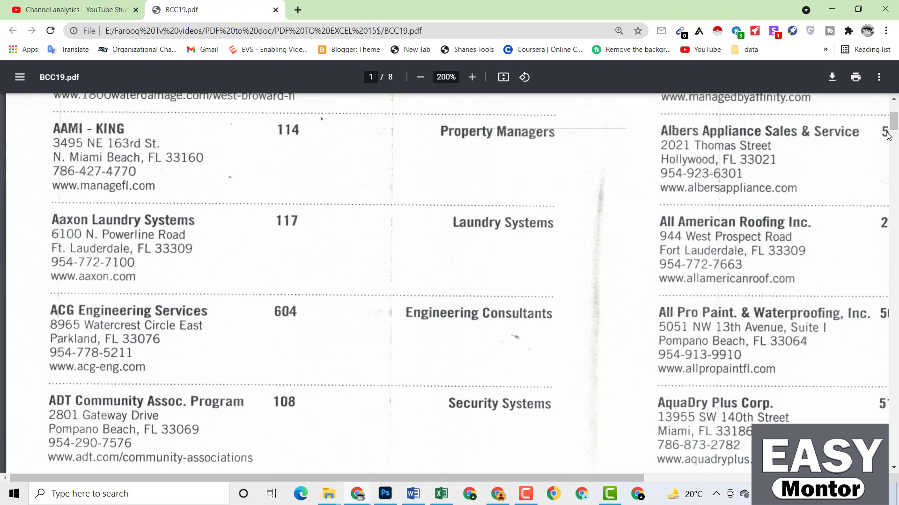
left_click_drag(890, 134, 891, 112)
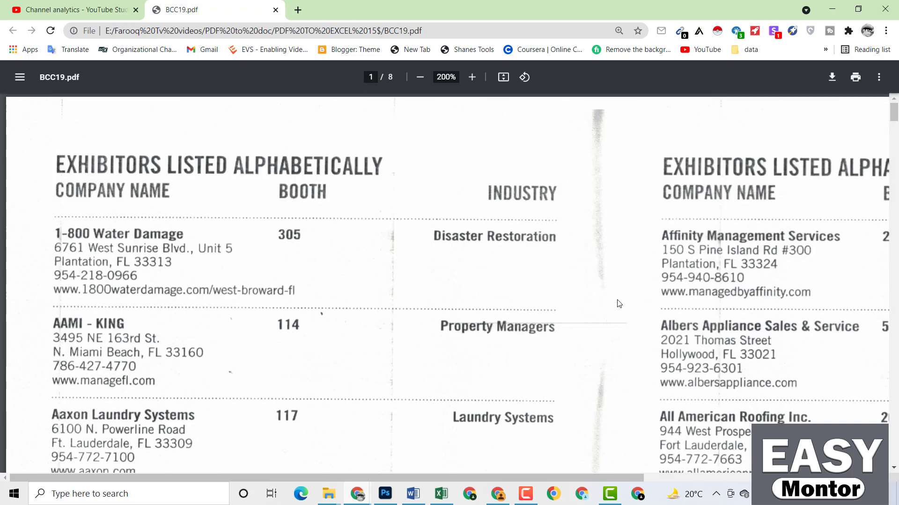
left_click_drag(563, 476, 794, 475)
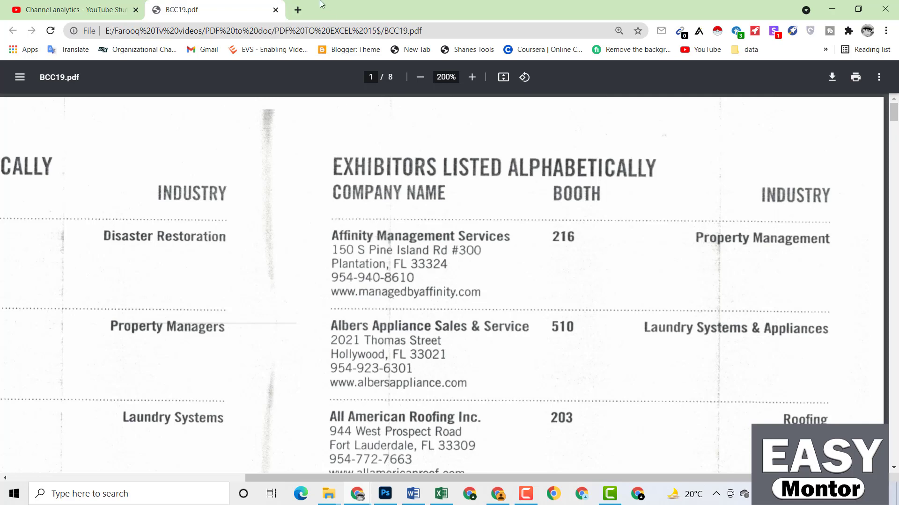
Bring the spreadsheet back over the PDF and maximize it to full screen.
left_click(442, 494)
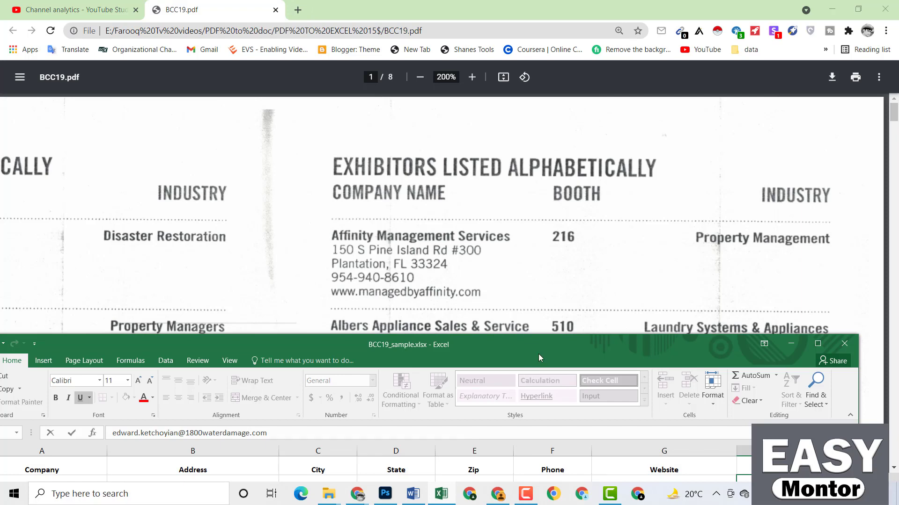
left_click_drag(538, 358, 431, 172)
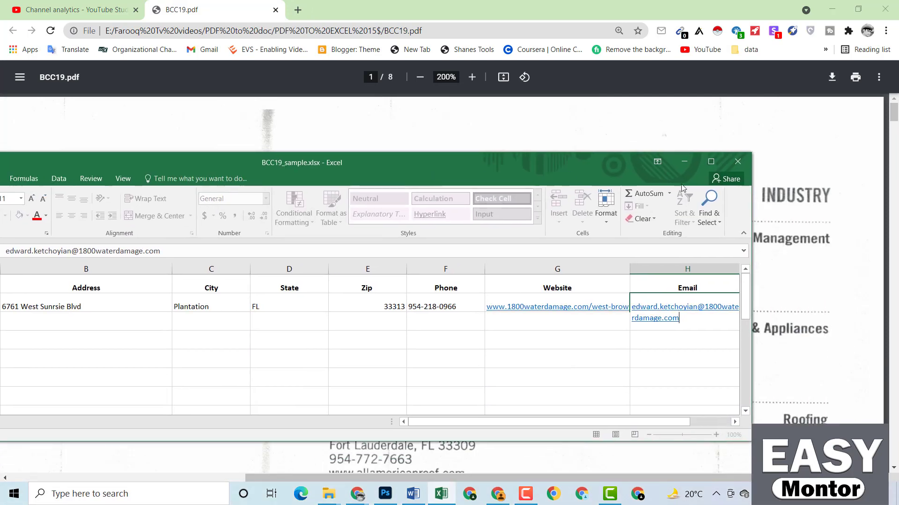
left_click(710, 161)
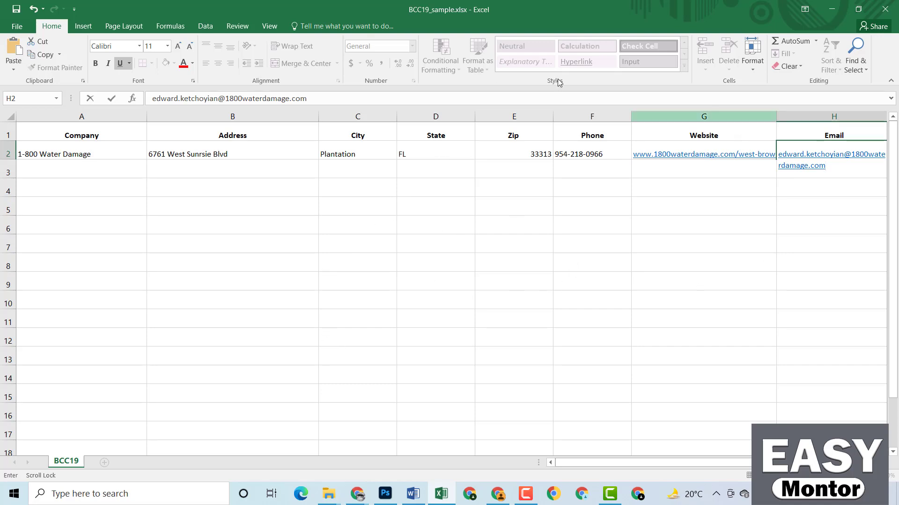
left_click(357, 492)
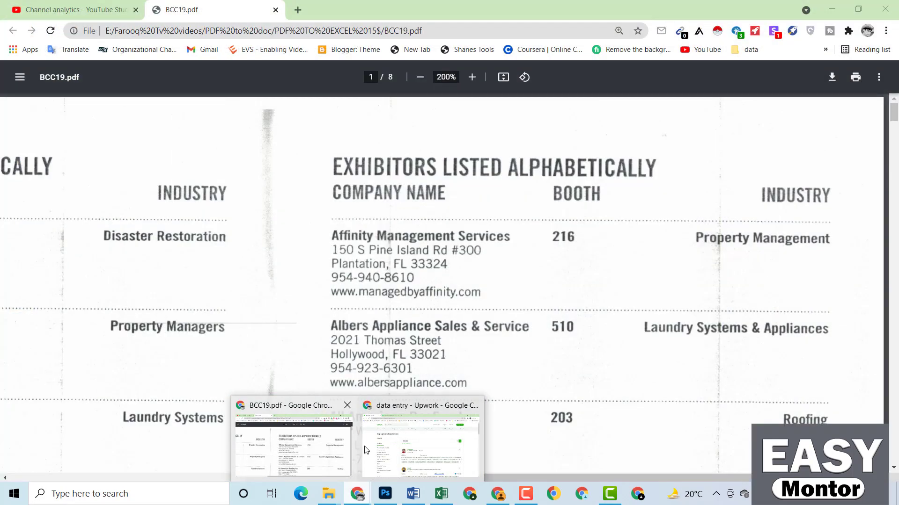
mouse_move(426, 443)
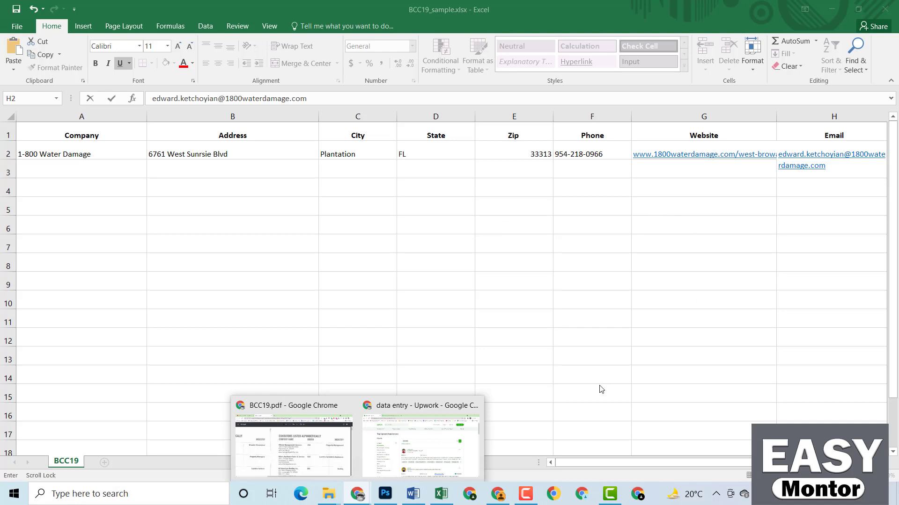